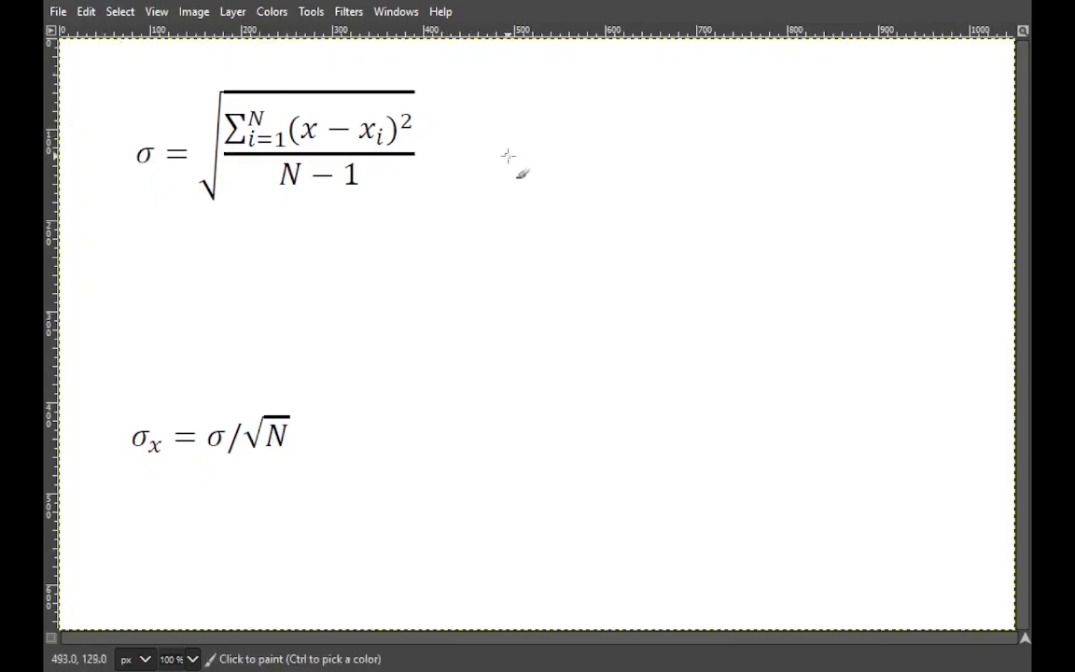
Handwrite "= (3.68 − 3.69)² + (3.68 − 3.68)² + (3.68 − 3.69)² + … +" beside the standard deviation formula.
drag(483, 144, 500, 145)
drag(467, 152, 500, 152)
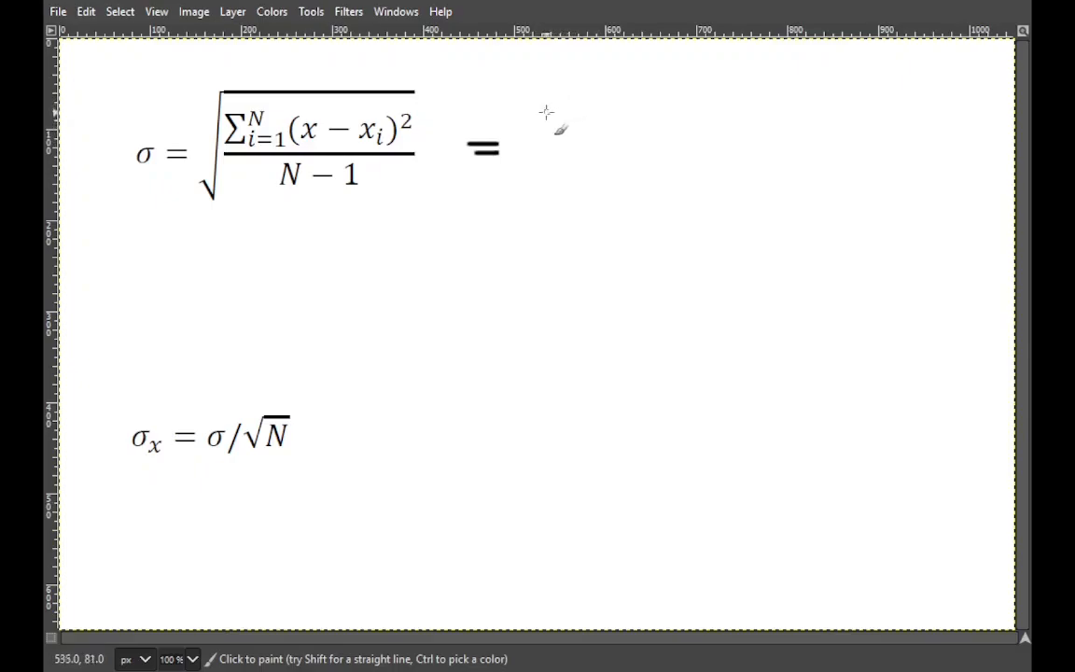
mouse_move(546, 112)
mouse_down()
mouse_move(758, 114)
mouse_move(822, 131)
mouse_move(955, 122)
mouse_move(998, 91)
mouse_up()
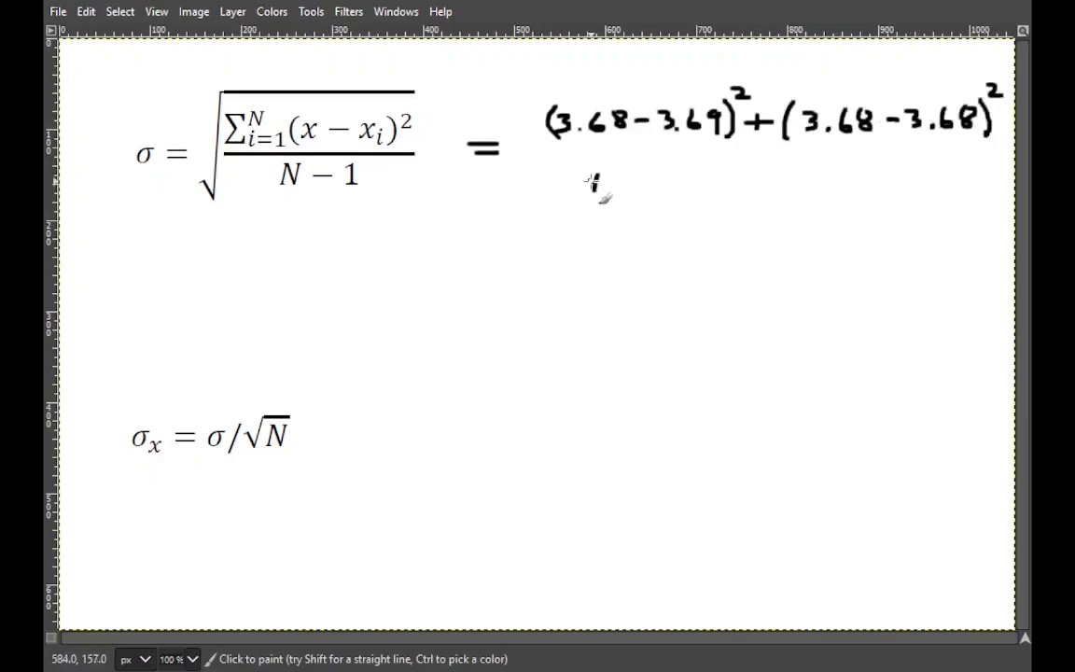
mouse_move(594, 184)
mouse_down()
mouse_move(801, 187)
mouse_move(835, 168)
mouse_move(831, 199)
mouse_up()
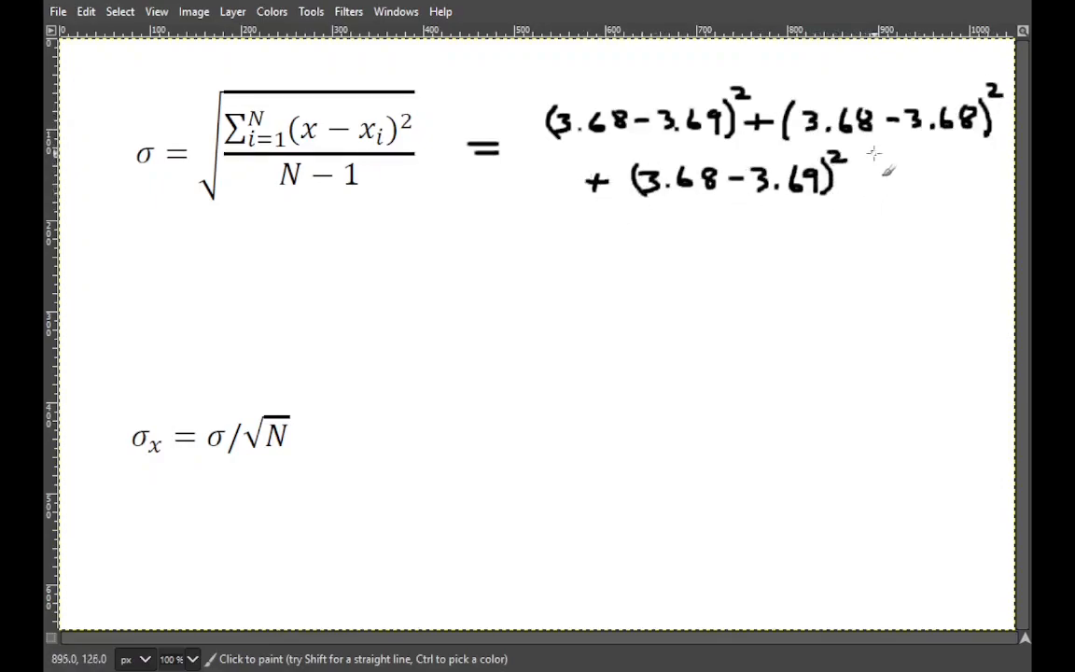
drag(857, 180, 881, 180)
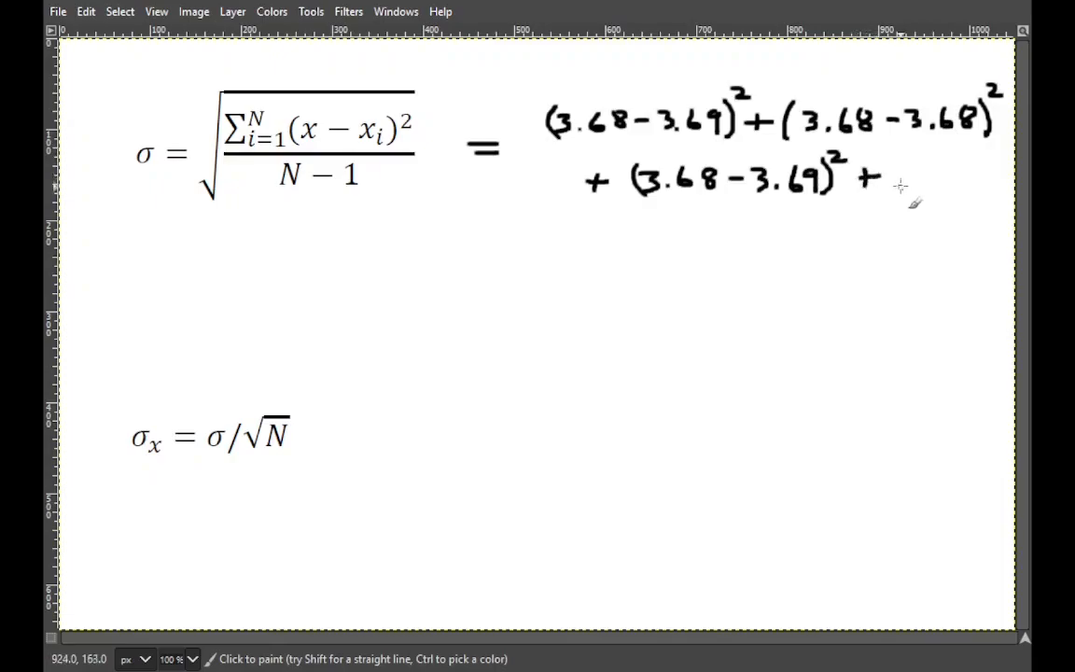
click(935, 179)
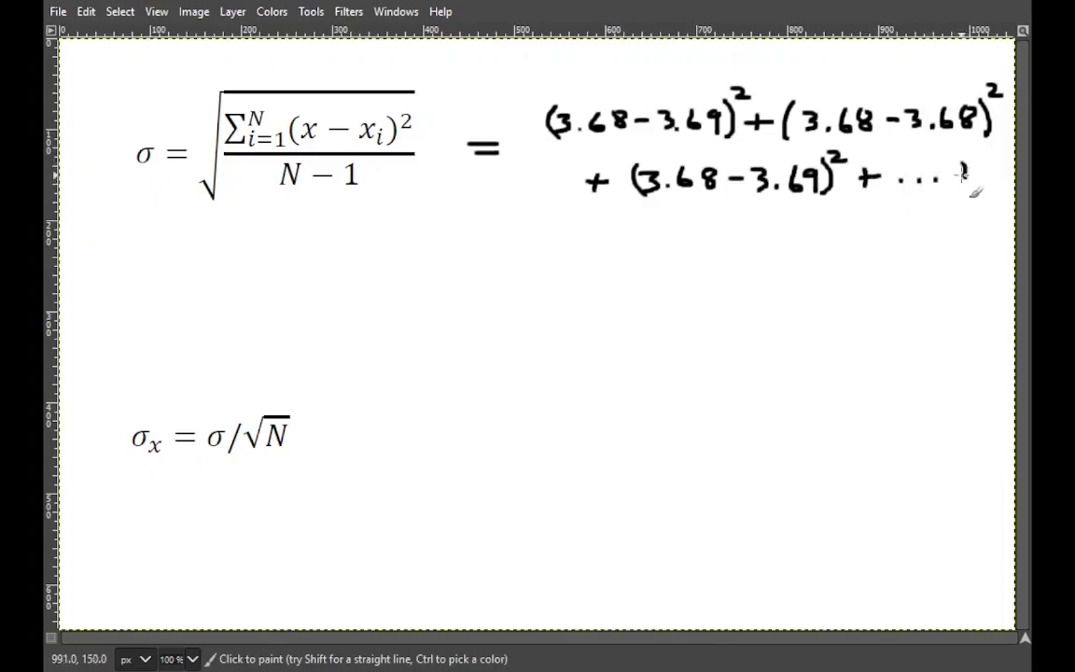
drag(966, 161, 966, 183)
drag(954, 172, 978, 171)
Handwrite the final term "+ (3.68 − 3.67)²" on a third line beneath the other squared differences.
drag(599, 222, 599, 243)
drag(586, 234, 611, 233)
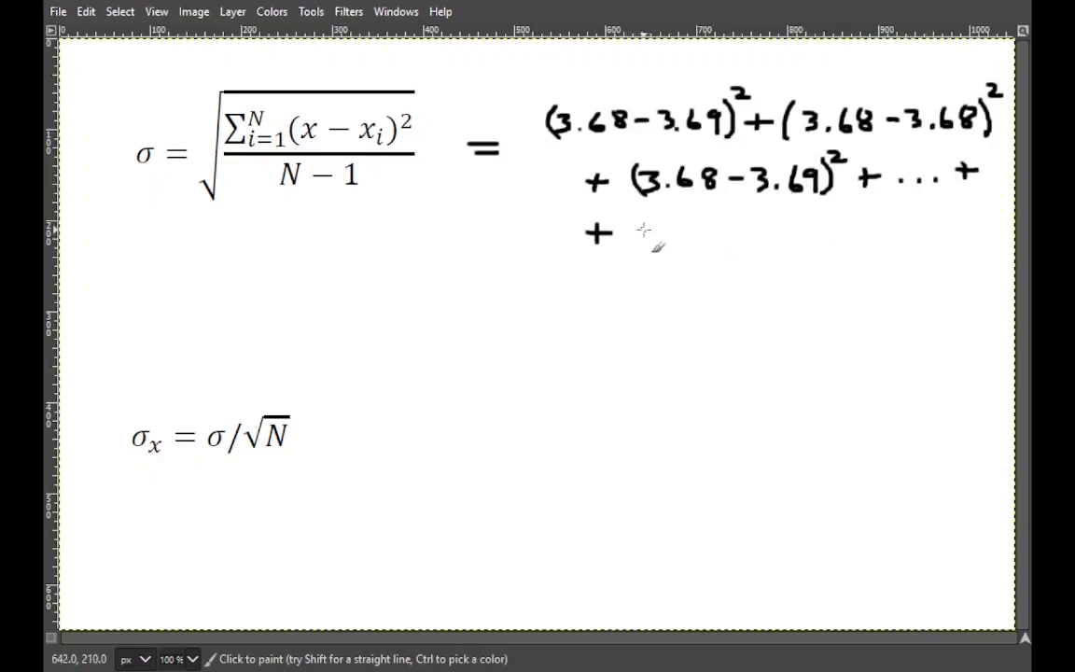
mouse_move(641, 222)
mouse_down()
mouse_move(636, 252)
mouse_move(687, 242)
mouse_up()
click(678, 240)
drag(716, 226, 717, 240)
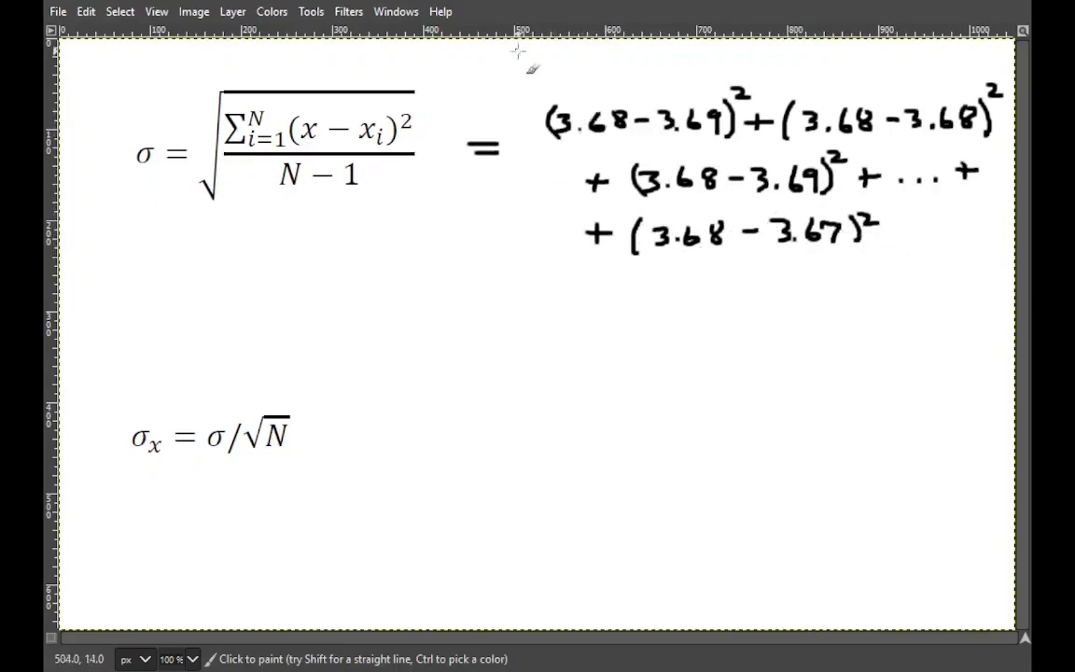
Enclose the whole sum in large parentheses, divide it by 7, and draw a square root sign around the expression.
drag(534, 89, 537, 159)
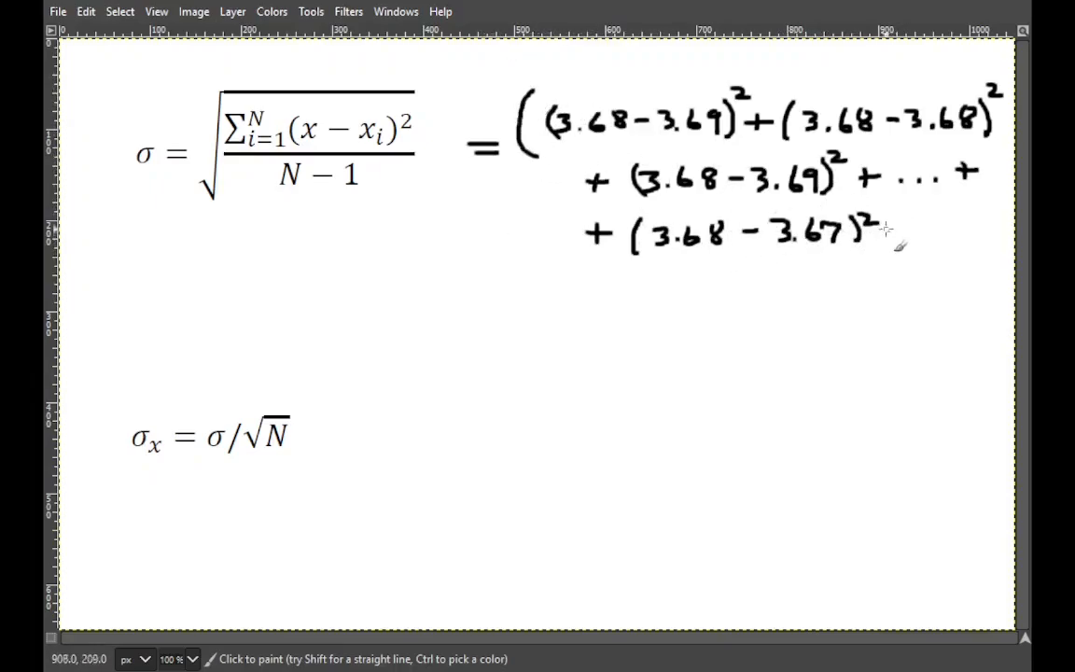
drag(887, 215, 888, 259)
drag(933, 213, 893, 271)
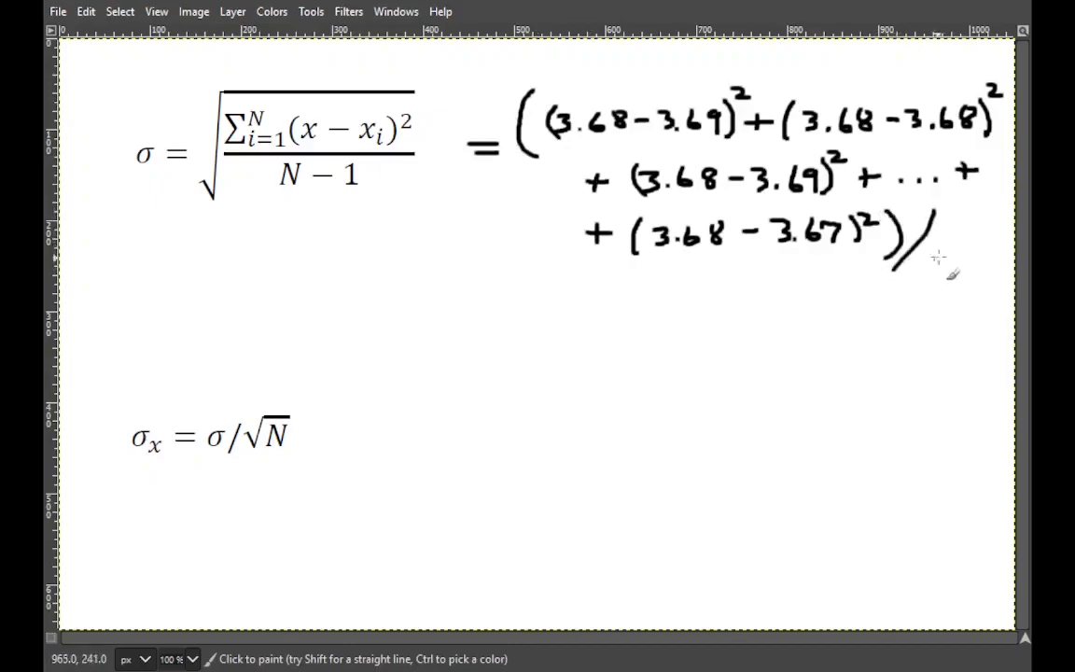
mouse_move(945, 238)
mouse_down()
mouse_move(965, 241)
mouse_move(953, 272)
mouse_up()
mouse_move(483, 226)
mouse_down()
mouse_move(520, 287)
mouse_move(1006, 75)
mouse_up()
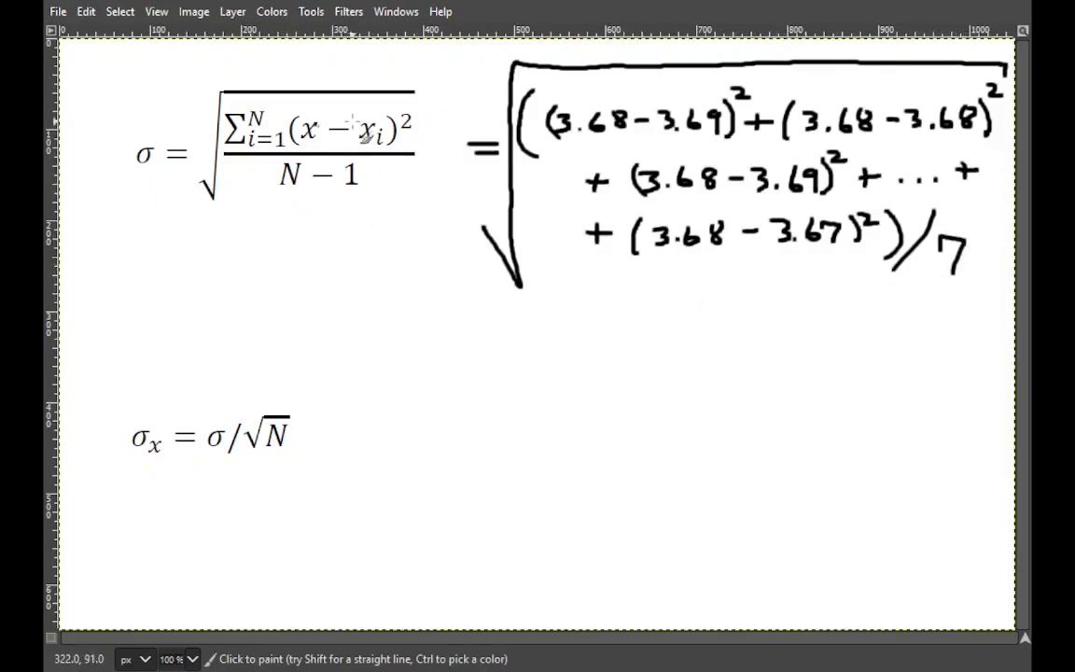
Write the result "= 0.011 cm" below the square root and add the unit cm after 3.67 in the last term.
mouse_move(467, 333)
mouse_down()
mouse_move(492, 334)
mouse_move(492, 351)
mouse_up()
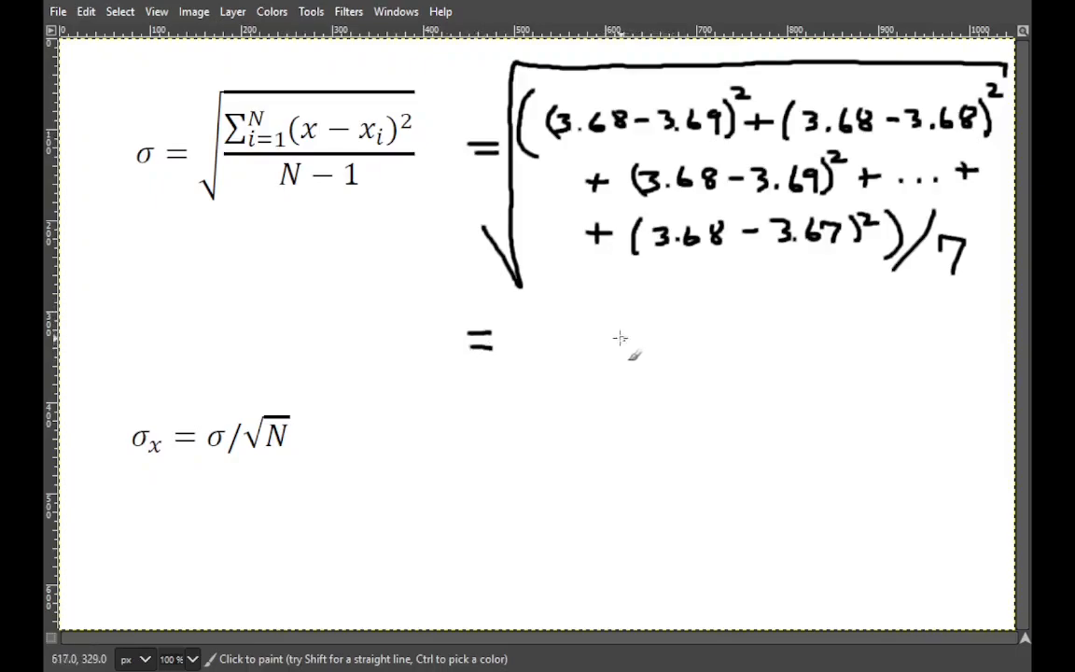
drag(555, 329, 550, 329)
click(577, 351)
drag(611, 329, 607, 331)
drag(644, 327, 643, 350)
mouse_move(662, 326)
mouse_down()
mouse_move(661, 348)
mouse_move(734, 349)
mouse_up()
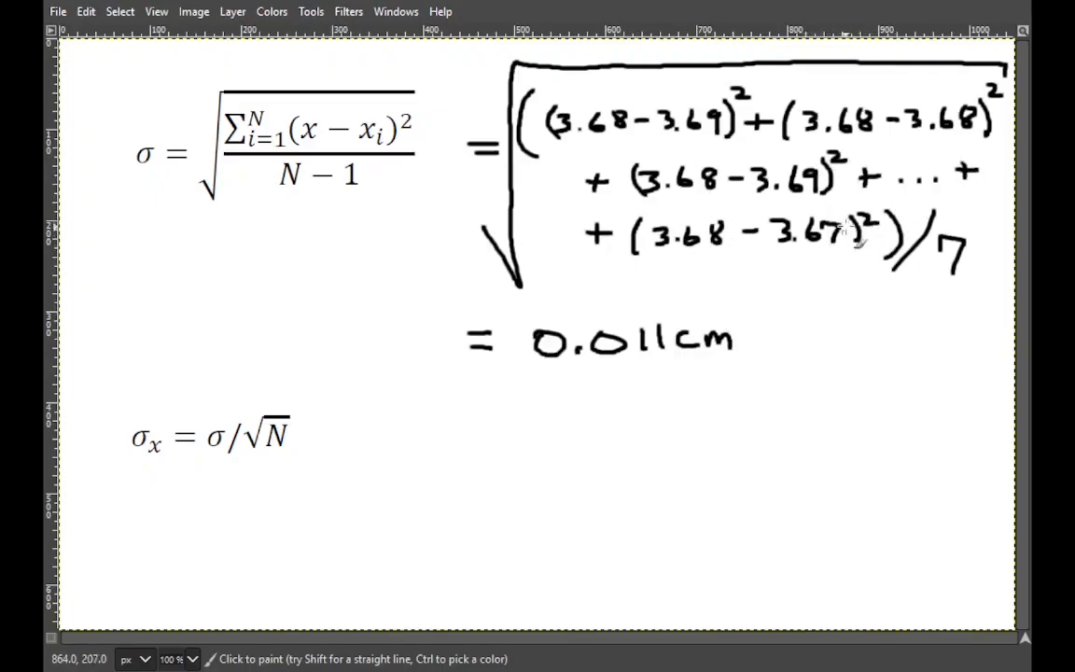
drag(846, 234, 867, 248)
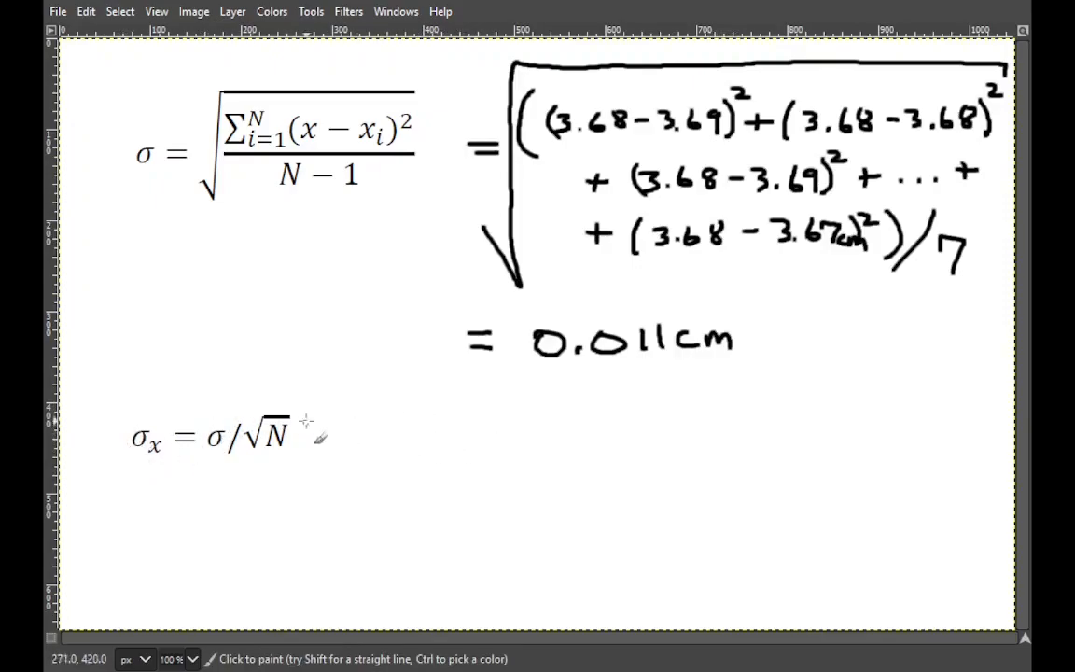
Write "= δx" directly after the printed standard error formula σ/√N.
drag(322, 429, 329, 426)
mouse_move(311, 437)
mouse_down()
mouse_move(356, 447)
mouse_move(370, 425)
mouse_move(400, 449)
mouse_up()
drag(399, 425, 379, 446)
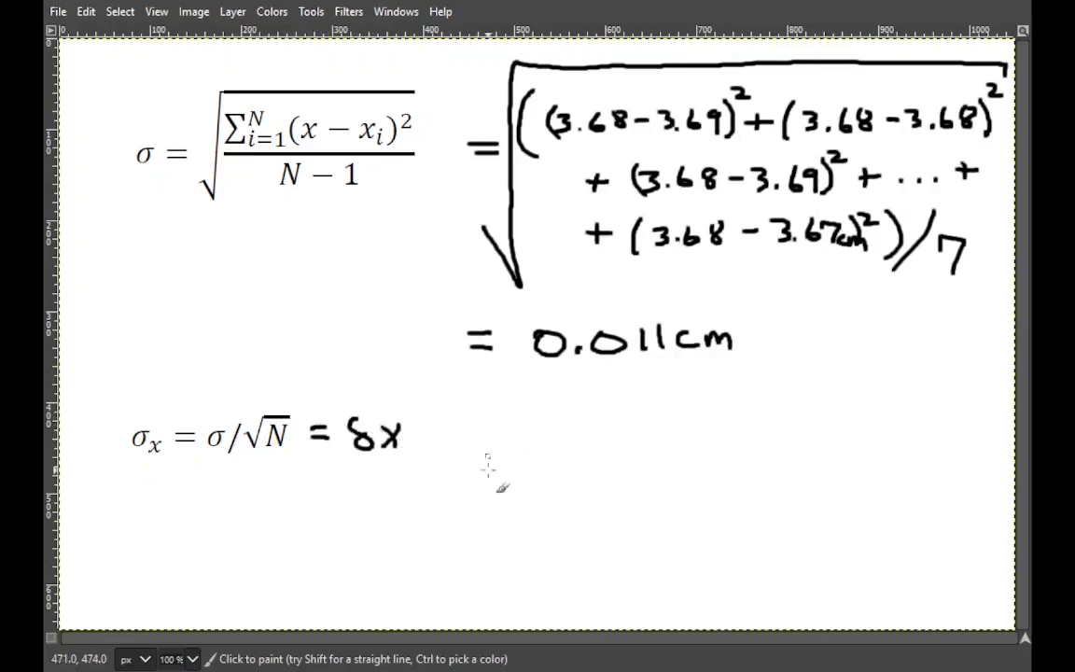
Write a comma and the relation "δx = σx = σ/√N =" beside the standard error formula.
drag(473, 444, 466, 461)
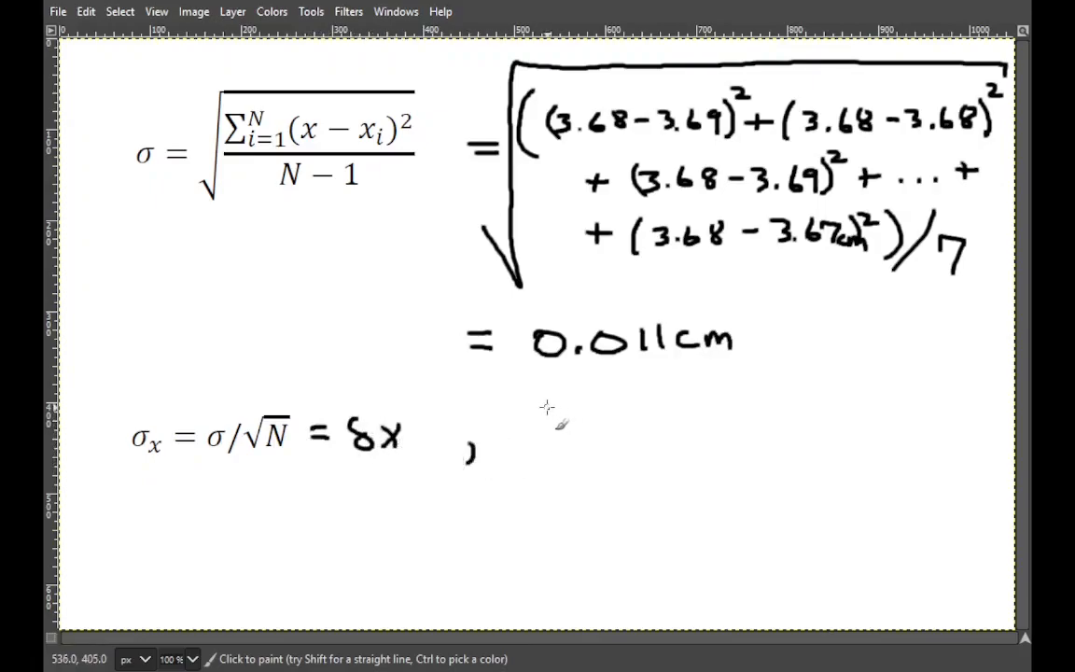
mouse_move(547, 408)
mouse_down()
mouse_move(543, 432)
mouse_move(557, 417)
mouse_move(586, 434)
mouse_move(565, 434)
mouse_move(623, 416)
mouse_up()
mouse_move(589, 429)
mouse_down()
mouse_move(687, 403)
mouse_move(687, 425)
mouse_up()
mouse_move(685, 415)
mouse_down()
mouse_move(670, 422)
mouse_move(736, 419)
mouse_move(818, 382)
mouse_up()
drag(749, 424, 819, 422)
mouse_move(762, 443)
mouse_down()
mouse_move(779, 466)
mouse_move(826, 437)
mouse_move(794, 470)
mouse_move(828, 448)
mouse_up()
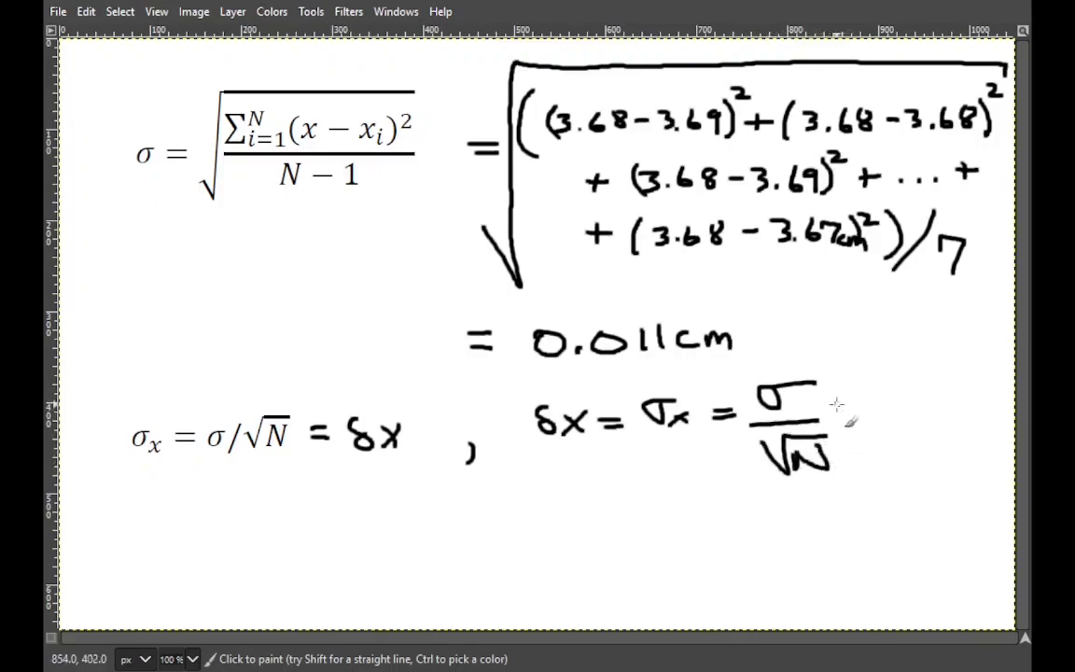
mouse_move(837, 403)
mouse_down()
mouse_move(857, 401)
mouse_move(857, 411)
mouse_up()
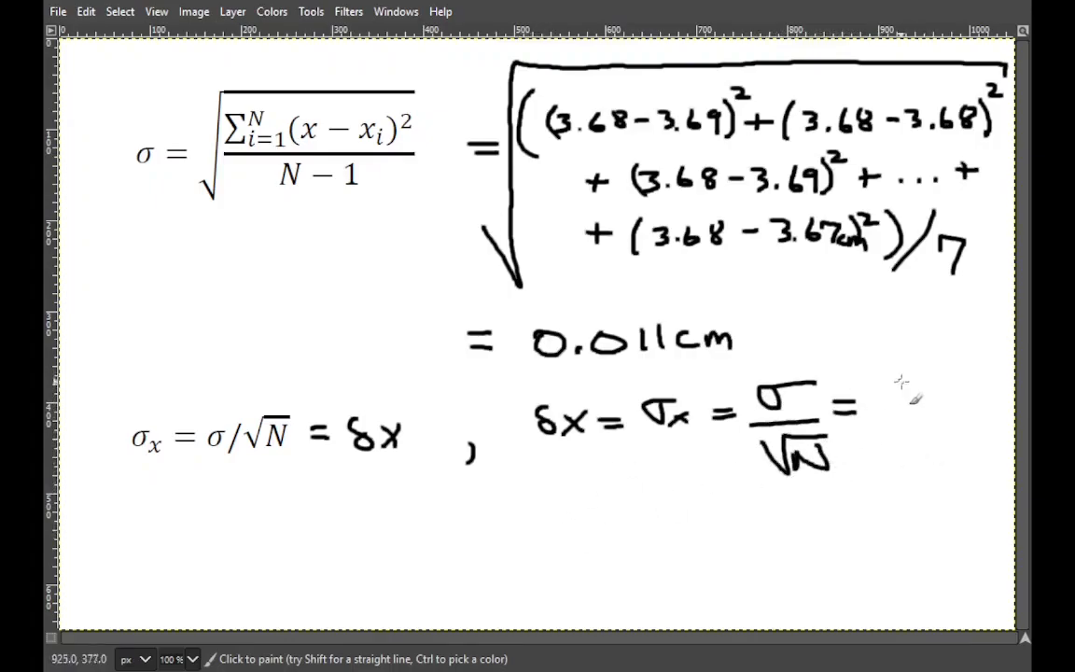
Handwrite "δx = 0.011/√8 =" with its result on the line below the σ/√N relation.
mouse_move(562, 487)
mouse_down()
mouse_move(566, 512)
mouse_move(605, 526)
mouse_up()
mouse_move(604, 500)
mouse_down()
mouse_move(579, 526)
mouse_move(652, 509)
mouse_move(670, 524)
mouse_move(680, 501)
mouse_move(765, 525)
mouse_up()
click(711, 516)
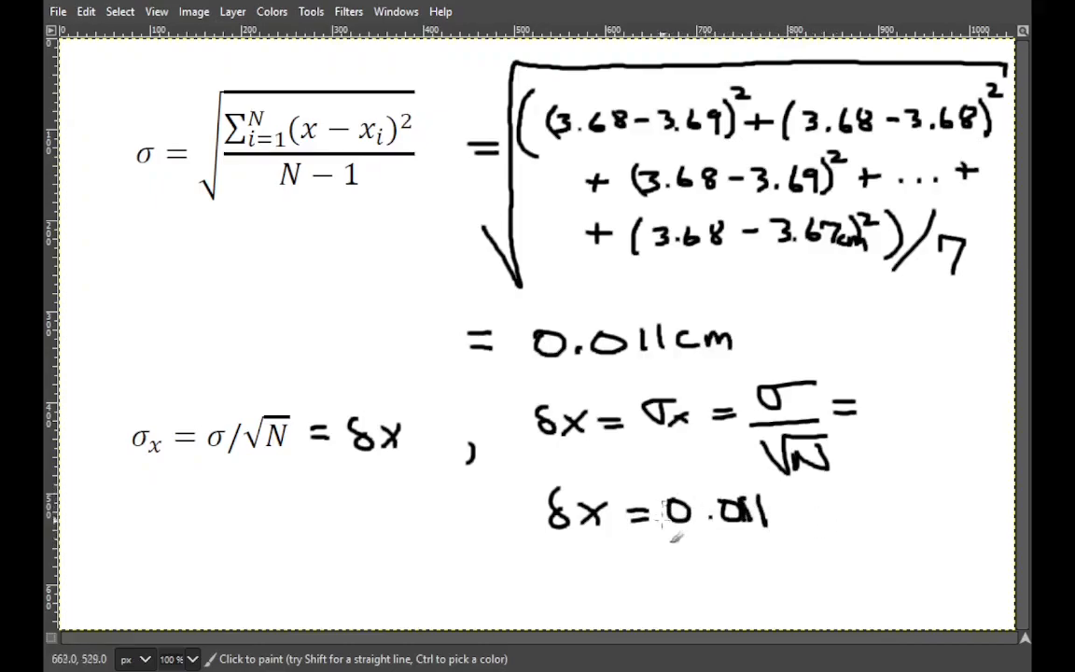
drag(672, 539, 809, 529)
mouse_move(706, 557)
mouse_down()
mouse_move(713, 575)
mouse_move(766, 548)
mouse_move(746, 574)
mouse_move(753, 553)
mouse_up()
drag(819, 510, 843, 509)
drag(819, 525, 845, 524)
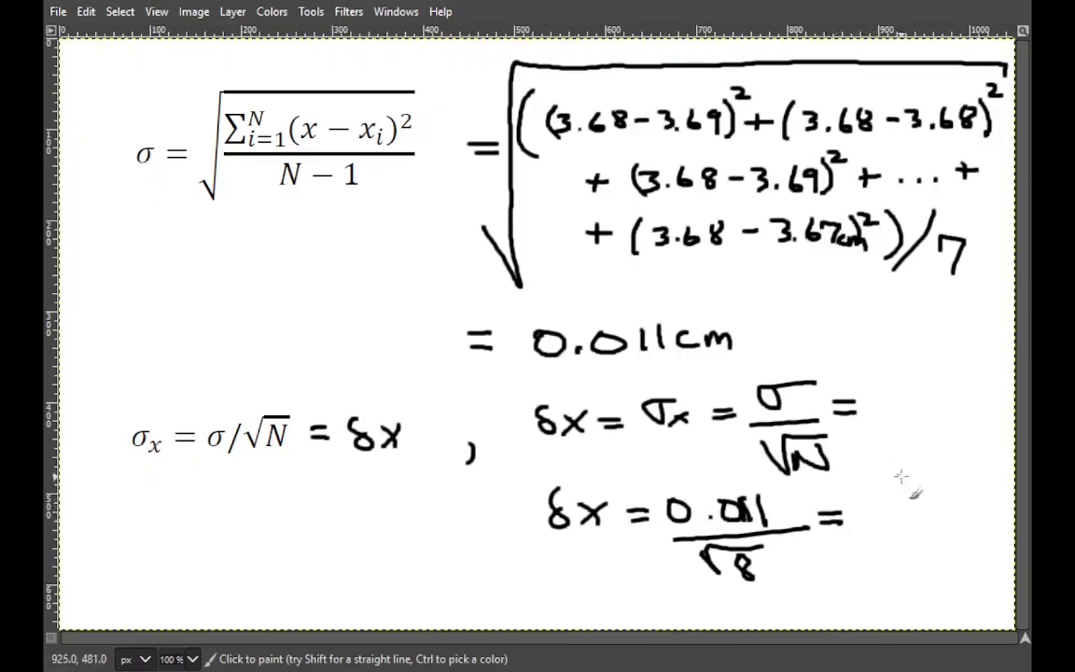
drag(852, 514, 991, 532)
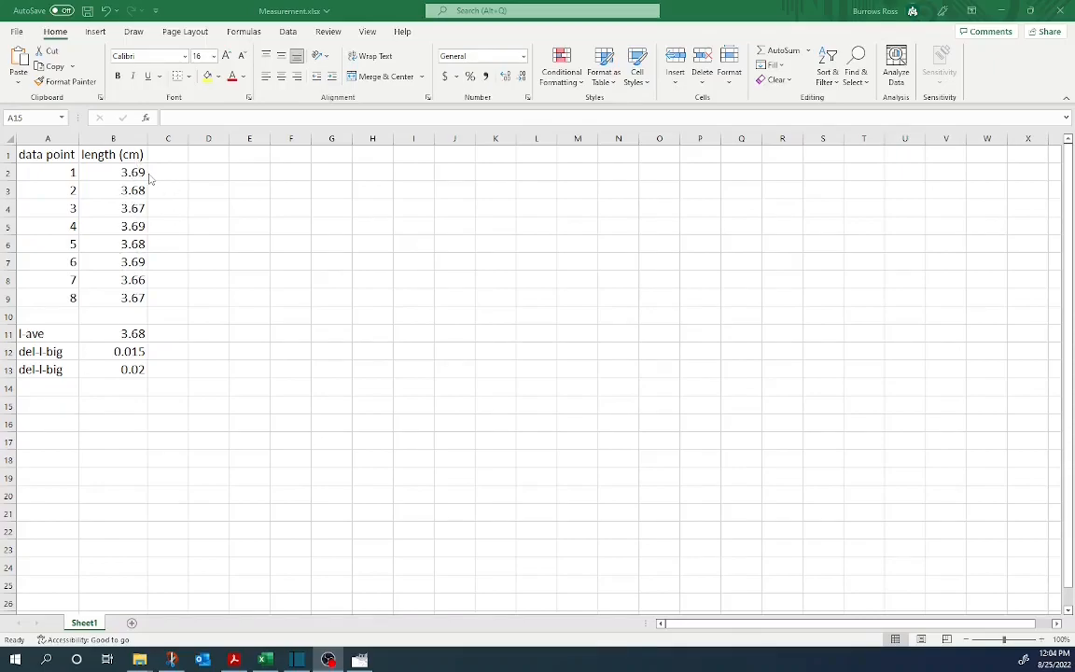
In the Excel workbook Measurement.xlsx, label cell A15 "STD" and cell A16 "STE".
click(56, 411)
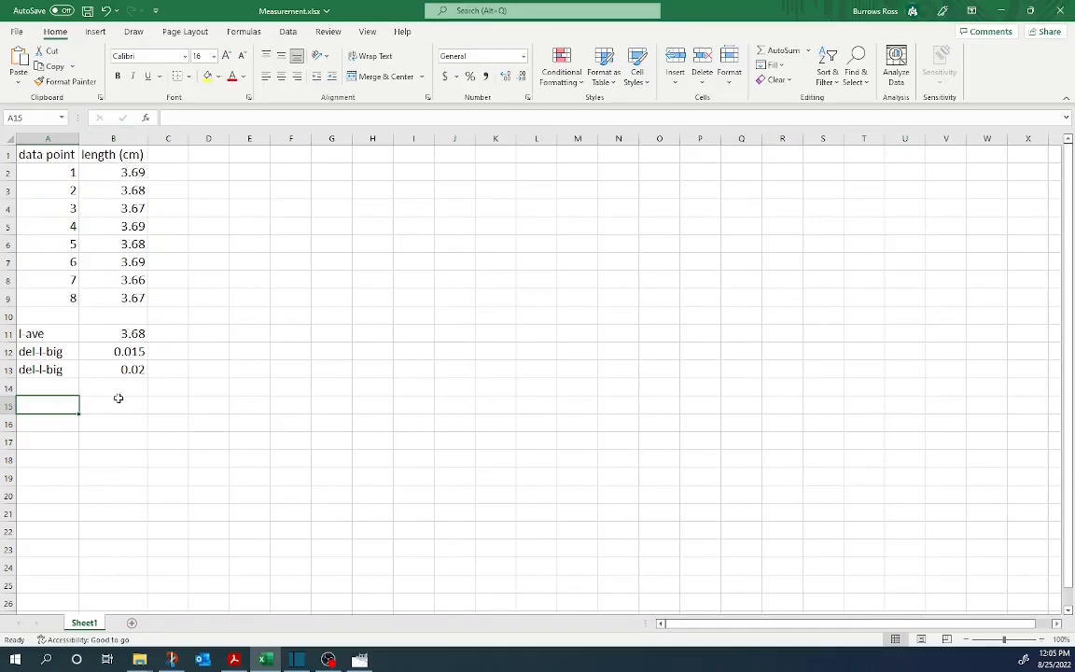
text(SD)
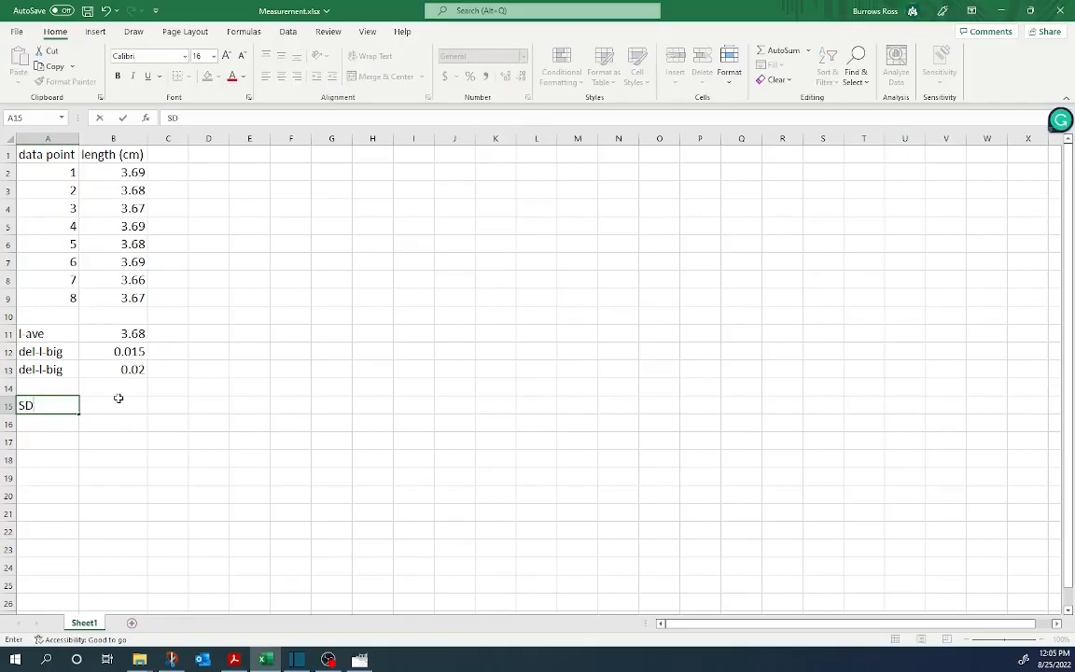
key(BackSpace)
text(TD)
key(Return)
text(S)
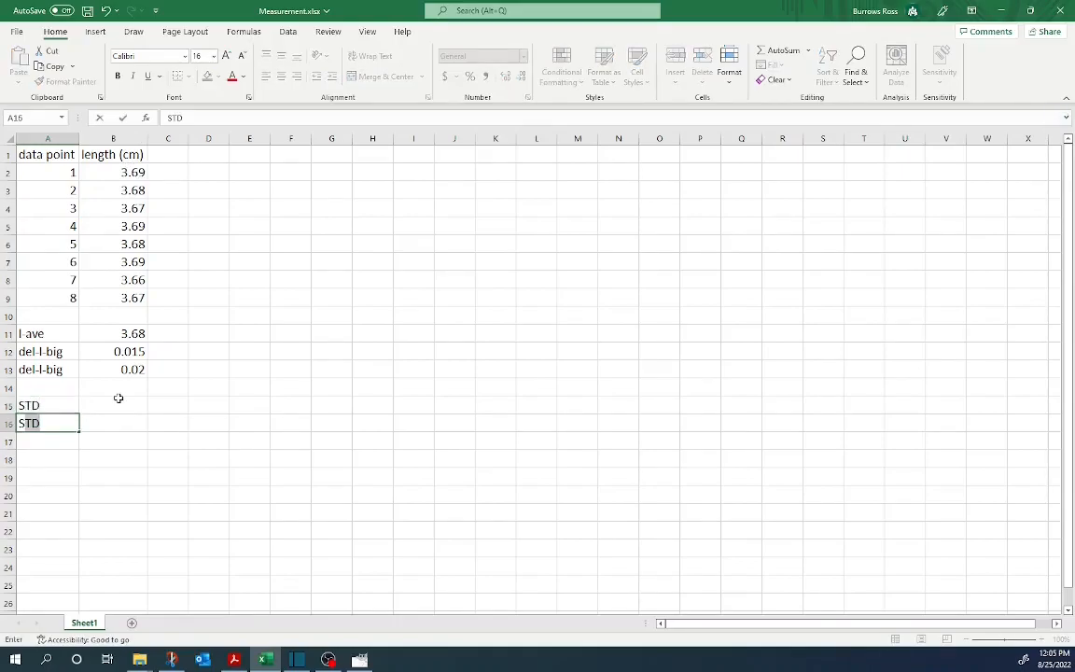
text(TE)
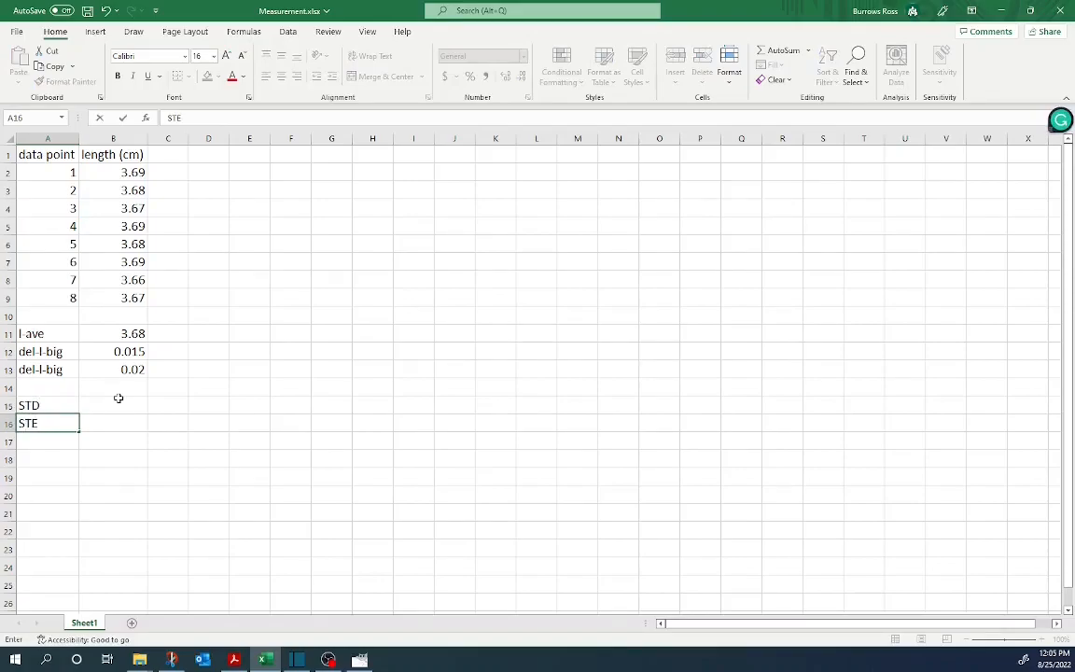
click(119, 399)
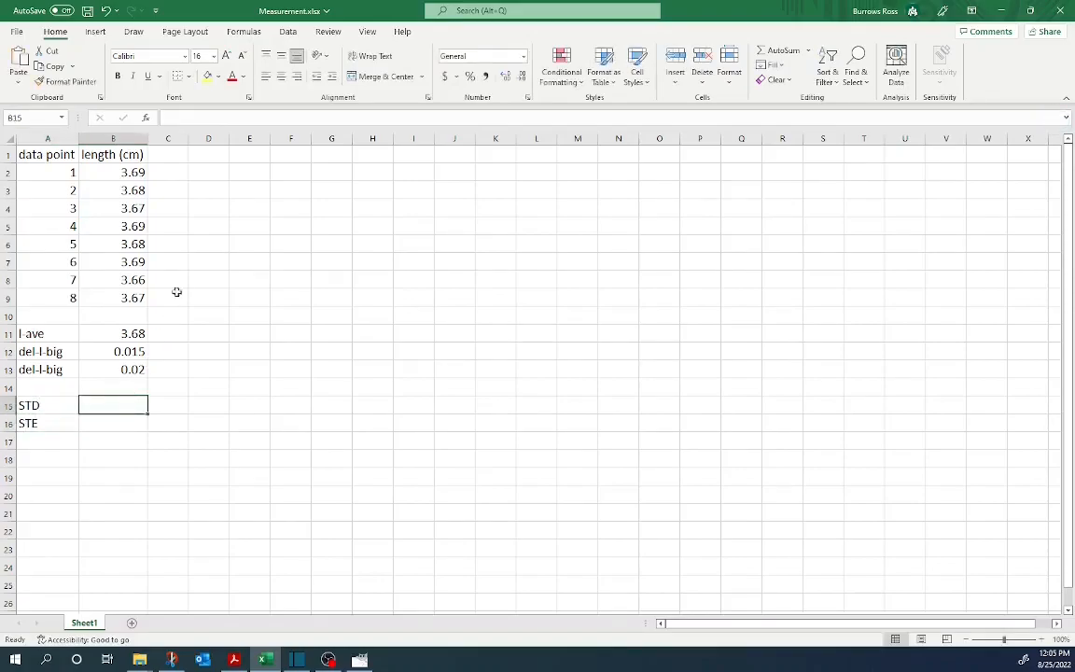
click(107, 424)
click(118, 408)
click(126, 425)
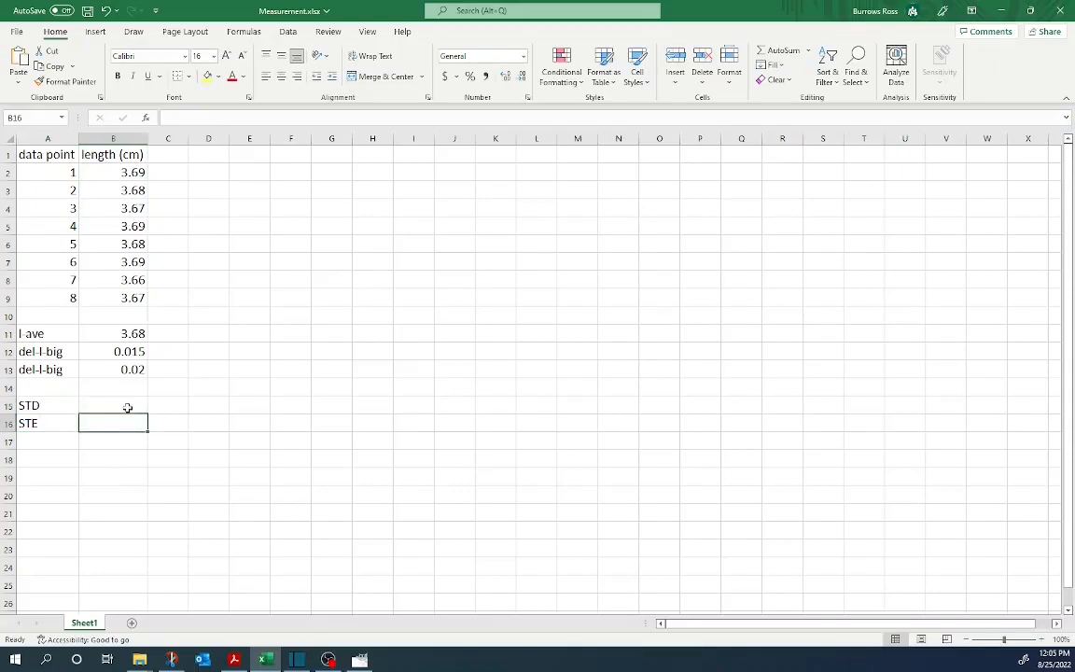
click(125, 406)
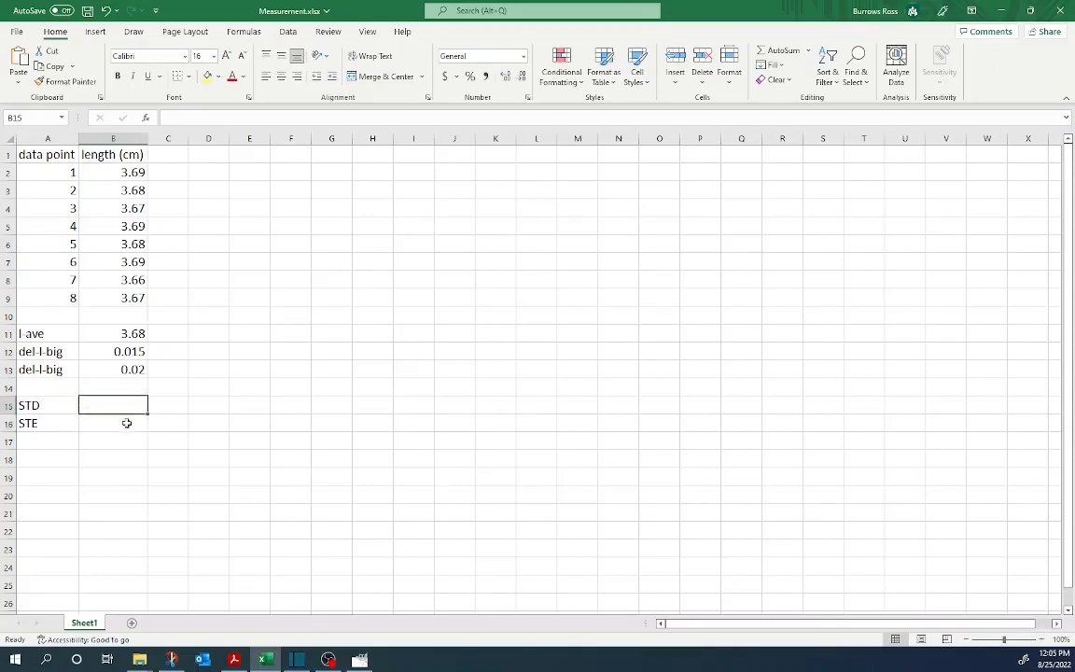
click(125, 423)
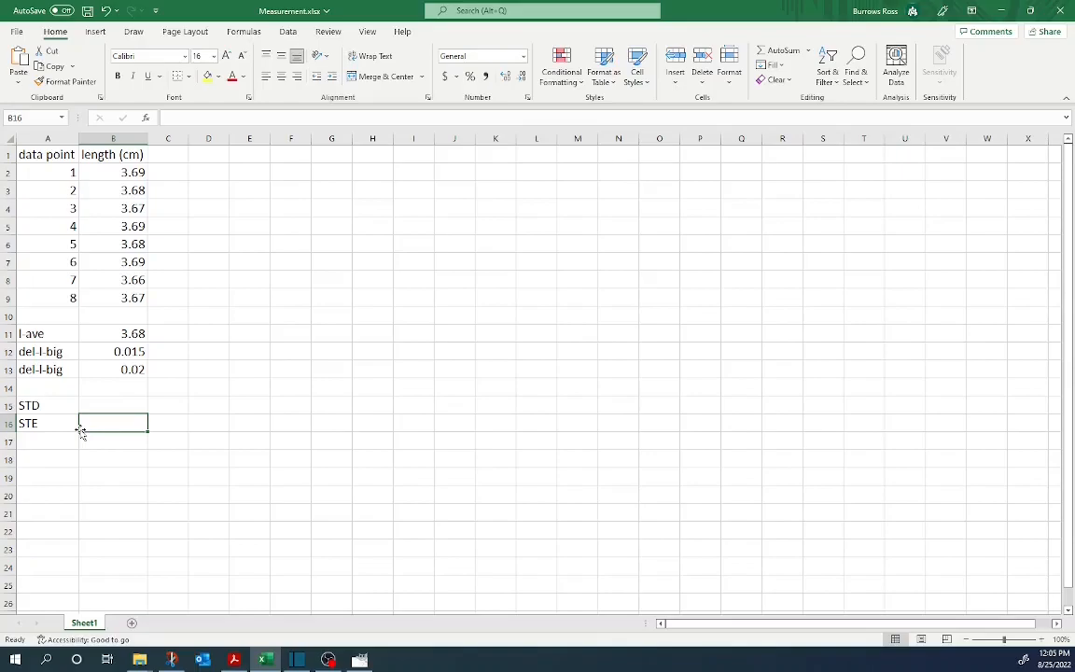
Calculate the standard deviation of the eight lengths in B15 with STDEVA over B2:B9.
click(136, 402)
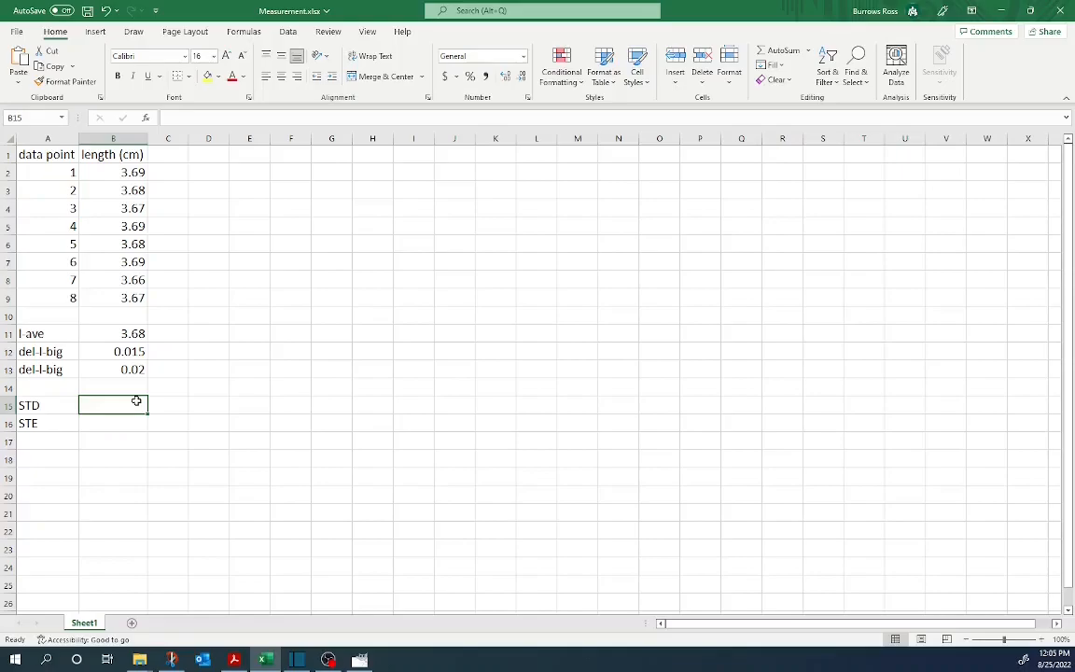
text(=)
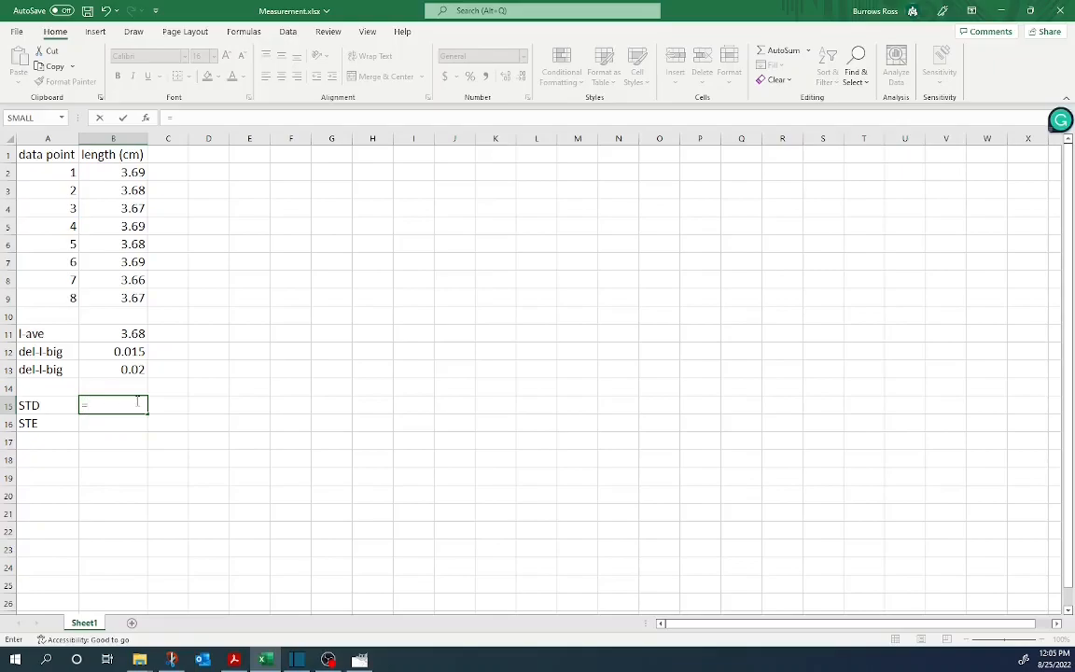
text(s)
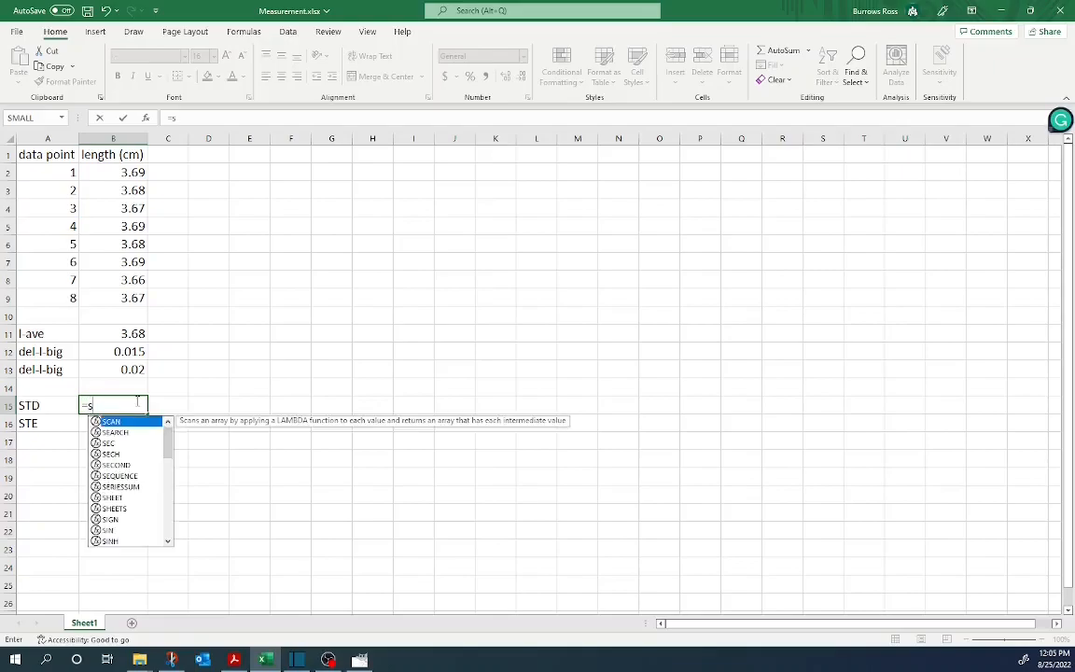
text(t)
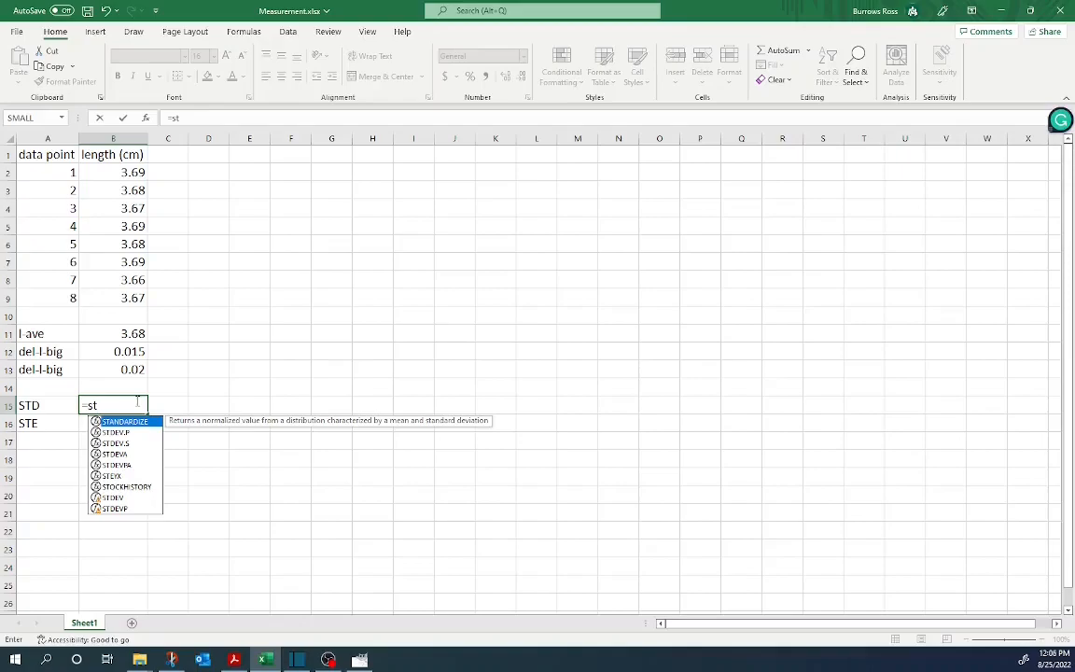
double_click(142, 454)
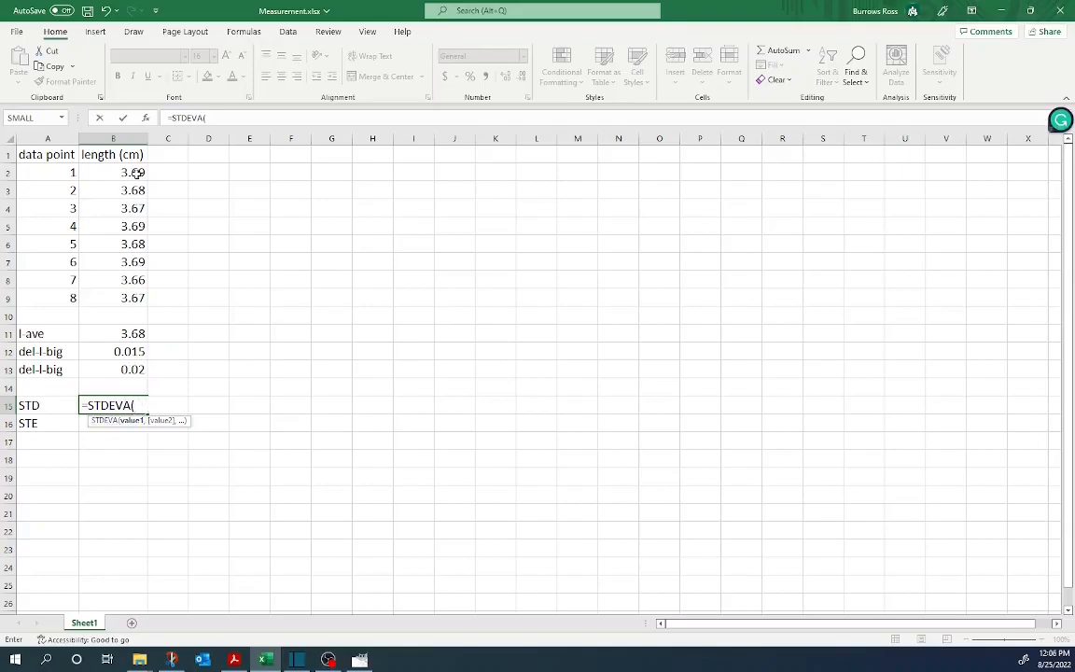
drag(137, 172, 133, 297)
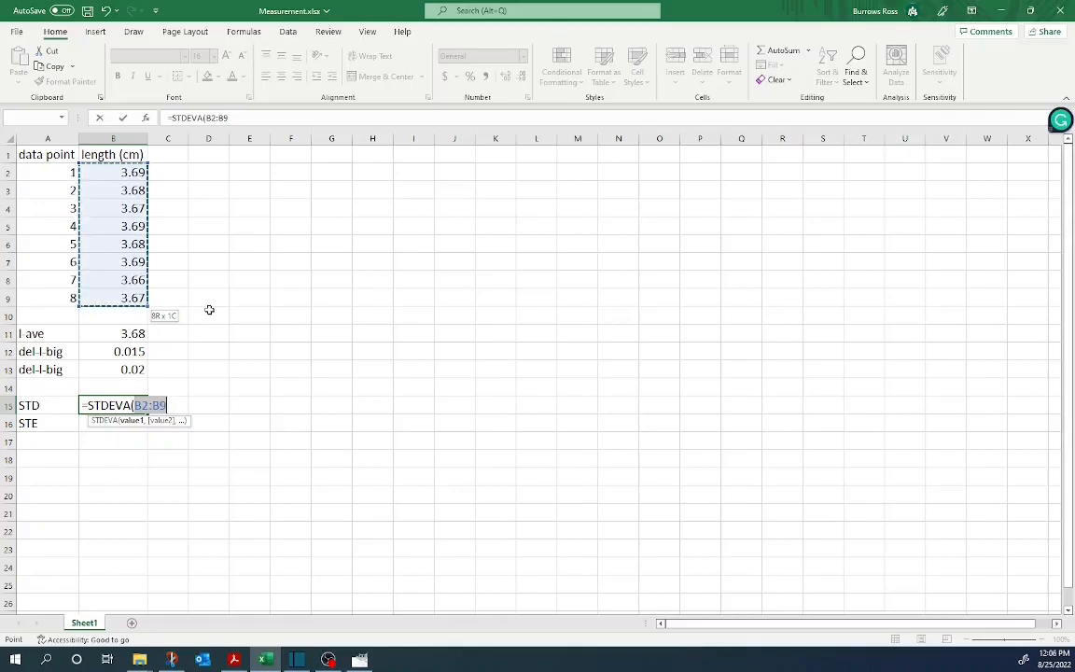
key(Return)
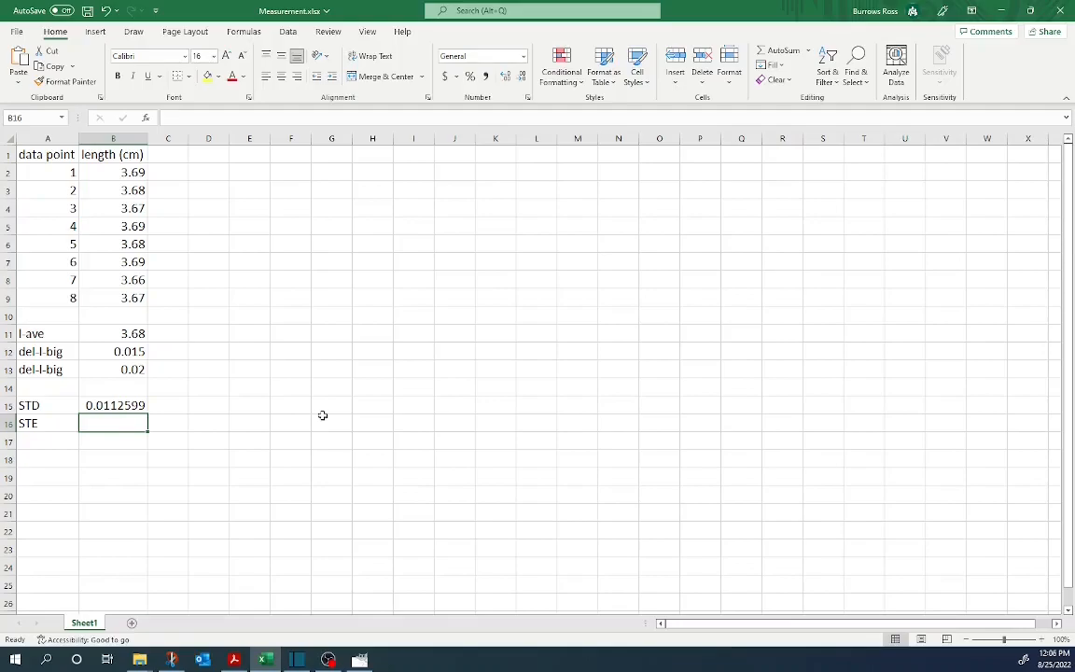
Calculate the standard error in B16 by dividing the standard deviation in B15 by SQRT(8).
text(=)
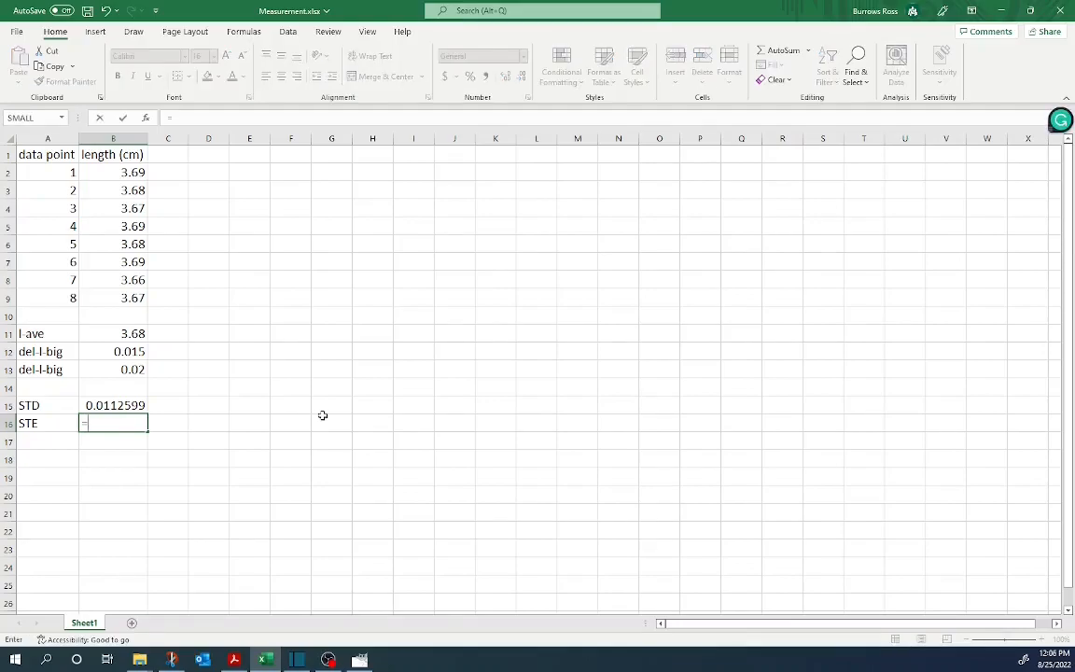
click(116, 406)
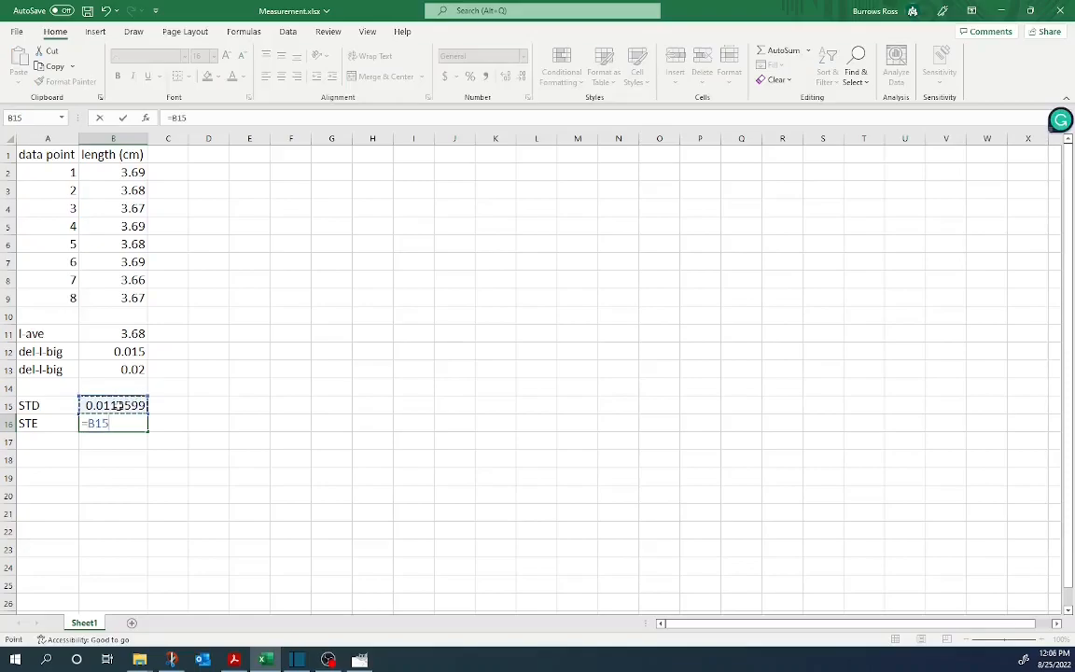
text(/s)
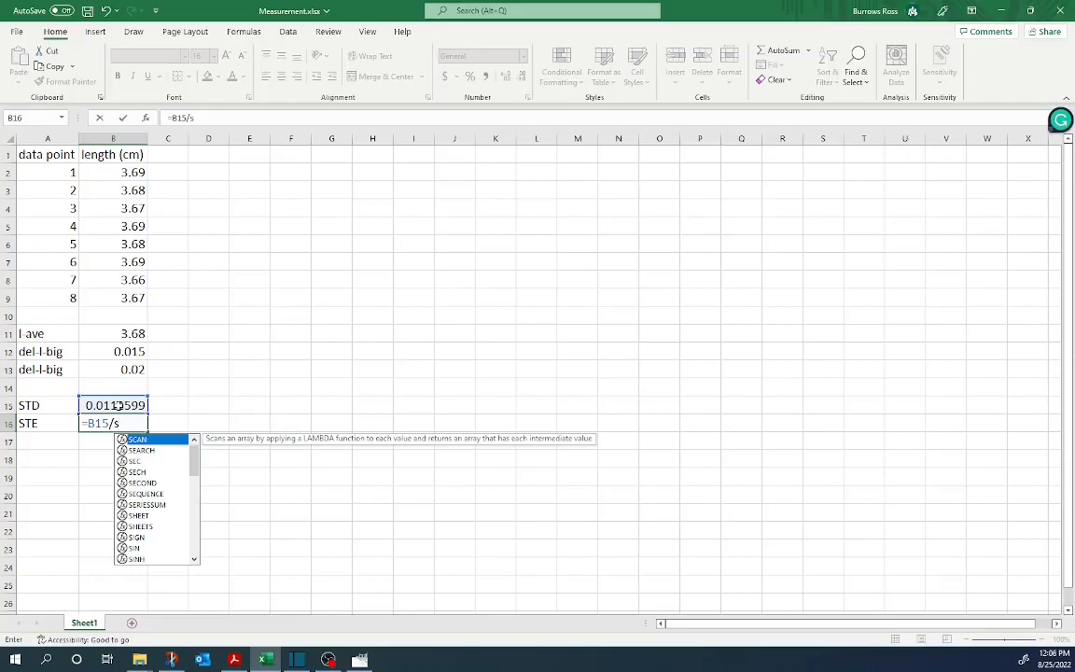
text(q)
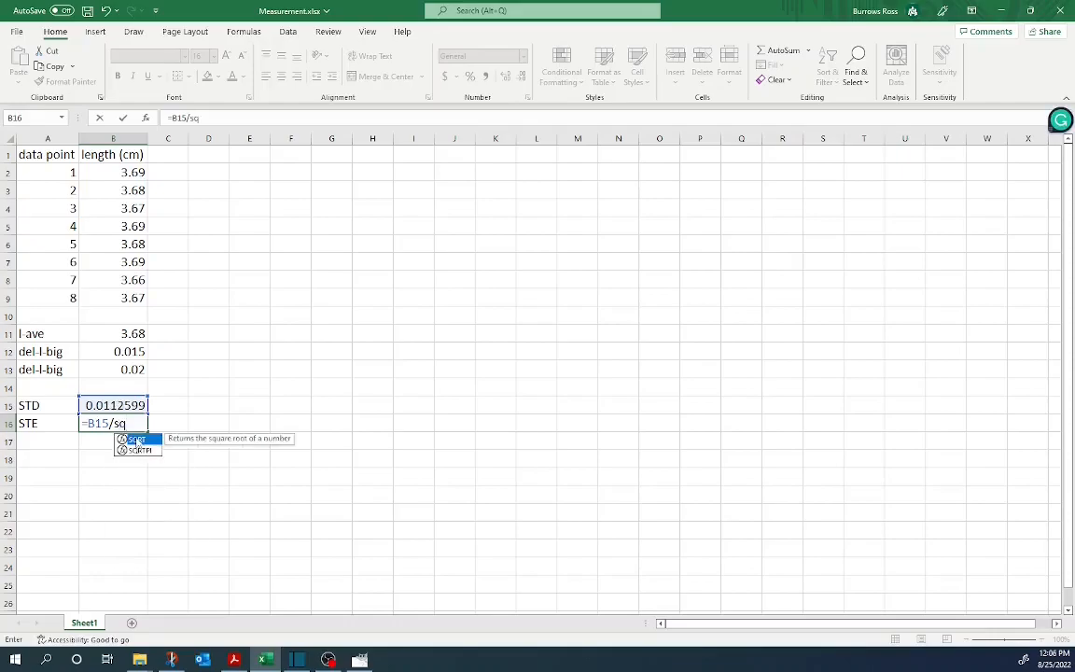
double_click(137, 439)
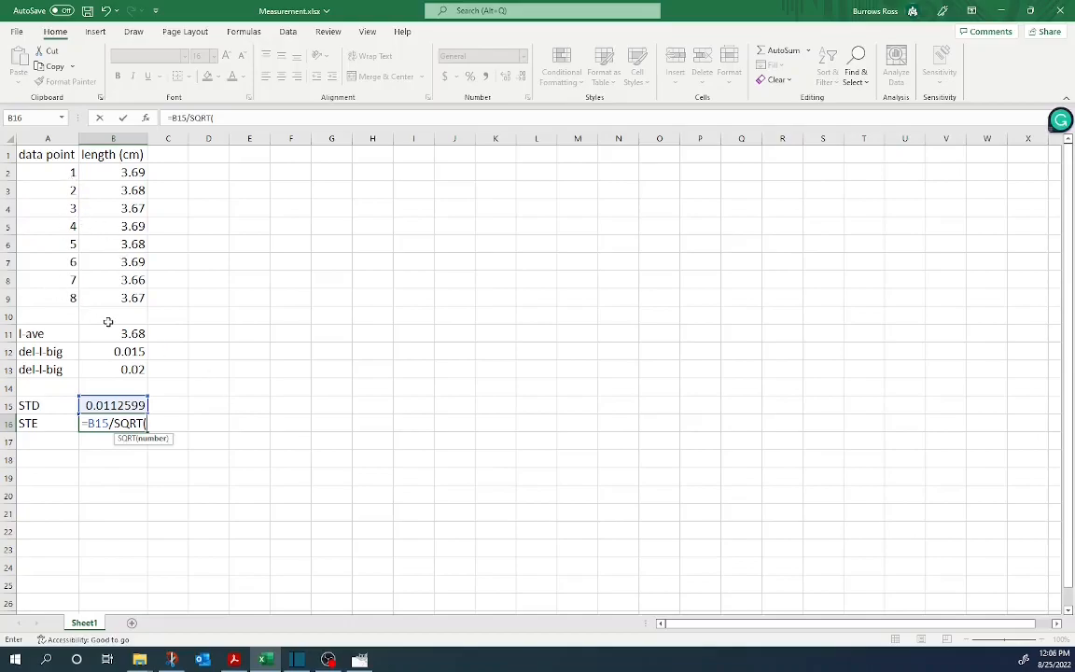
text(8))
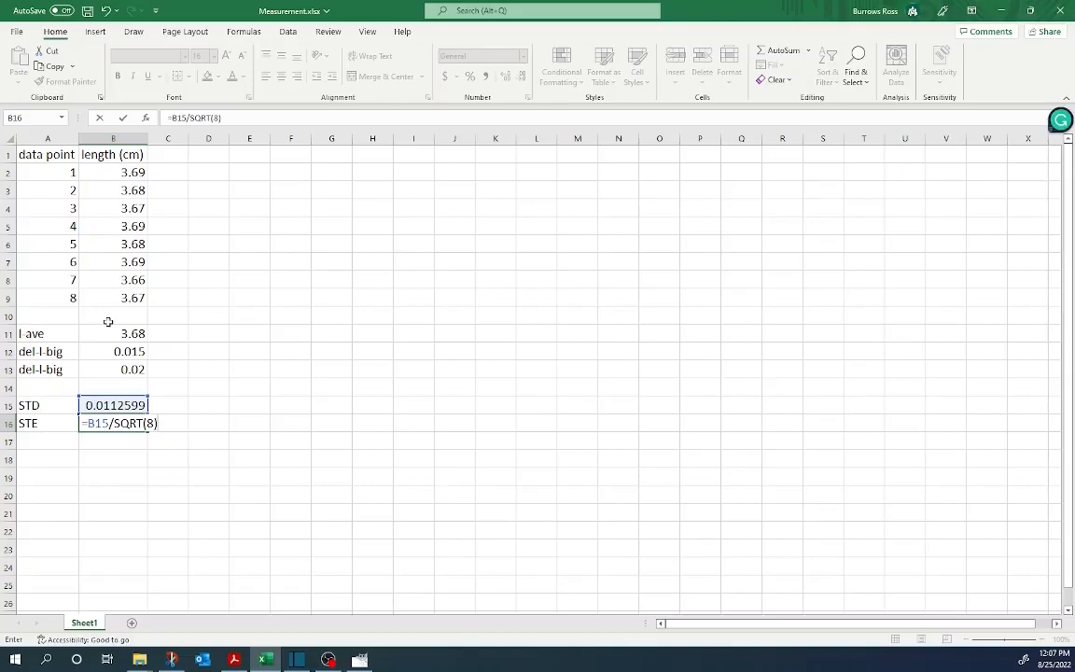
key(Return)
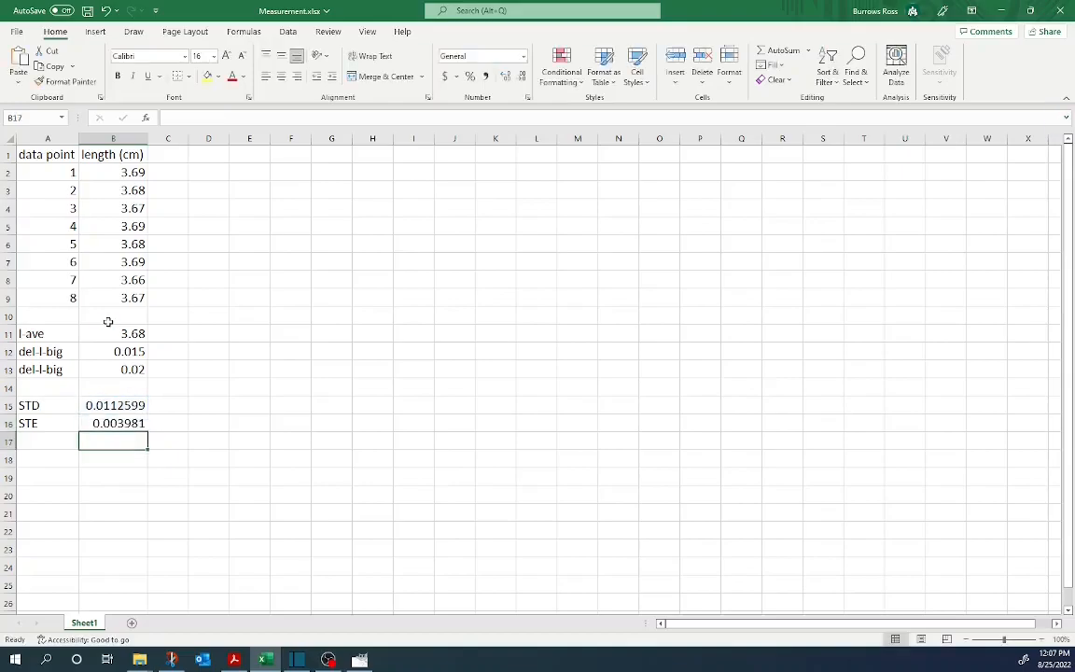
Reduce the number format of the standard error in B16 to three decimal places.
key(Up)
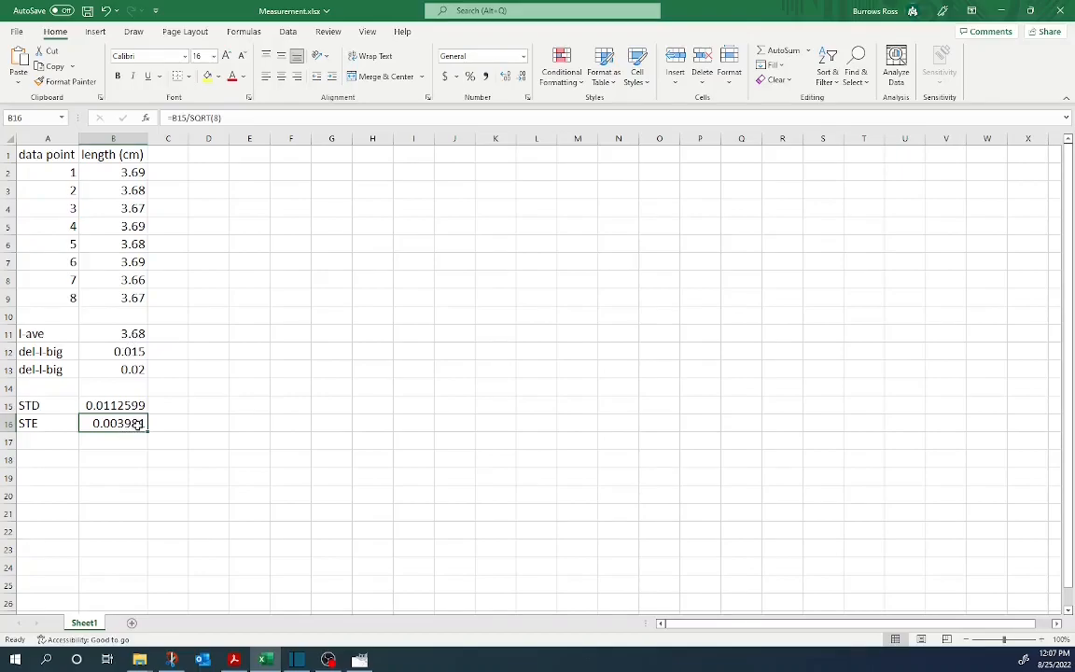
click(523, 79)
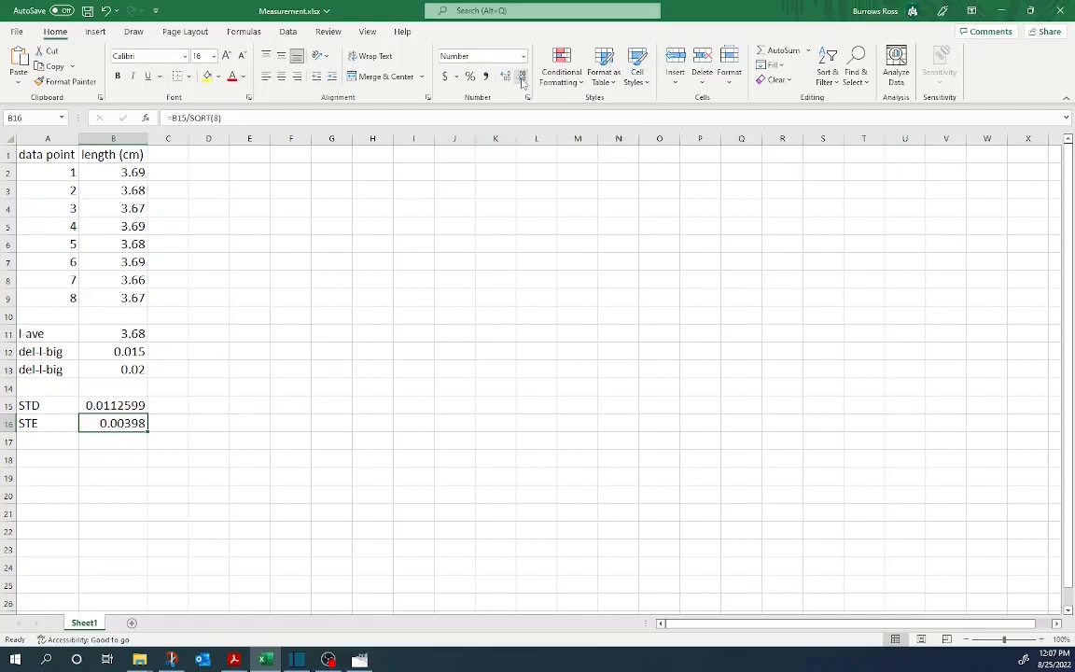
click(523, 79)
click(523, 78)
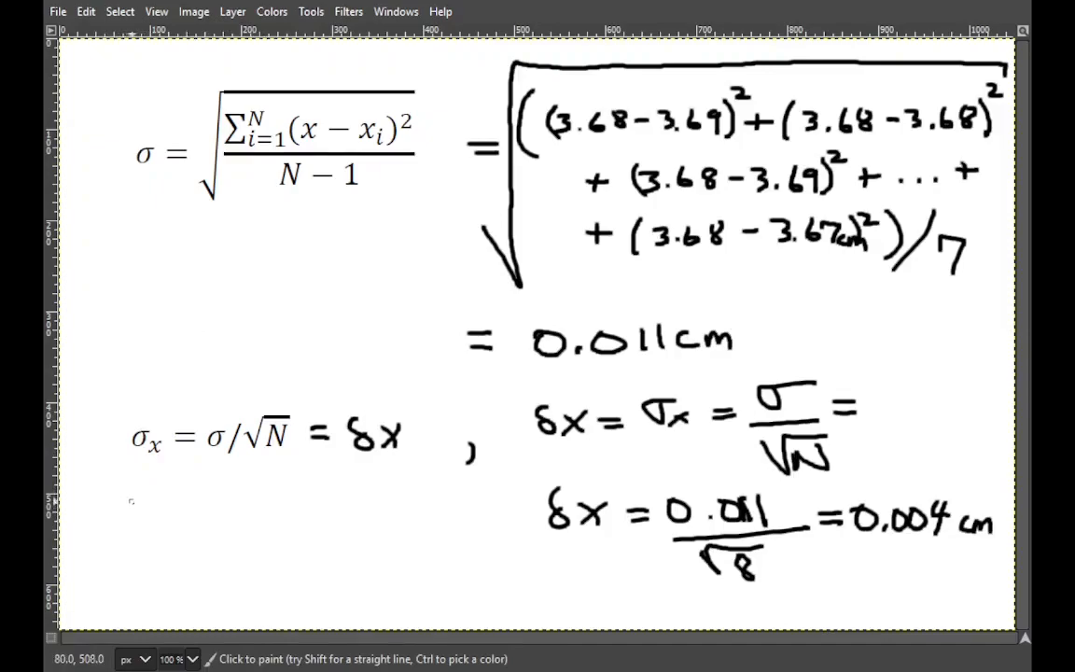
In the GIMP canvas, handwrite "x = x̄ ± δx" below the printed standard error formula.
mouse_move(126, 505)
mouse_down()
mouse_move(141, 516)
mouse_move(126, 516)
mouse_up()
drag(153, 506, 190, 502)
drag(161, 515, 233, 519)
drag(233, 495, 205, 519)
mouse_move(203, 487)
mouse_down()
mouse_move(234, 485)
mouse_move(268, 514)
mouse_move(282, 501)
mouse_move(283, 515)
mouse_up()
mouse_move(321, 494)
mouse_down()
mouse_move(308, 509)
mouse_move(352, 515)
mouse_up()
drag(352, 496, 332, 515)
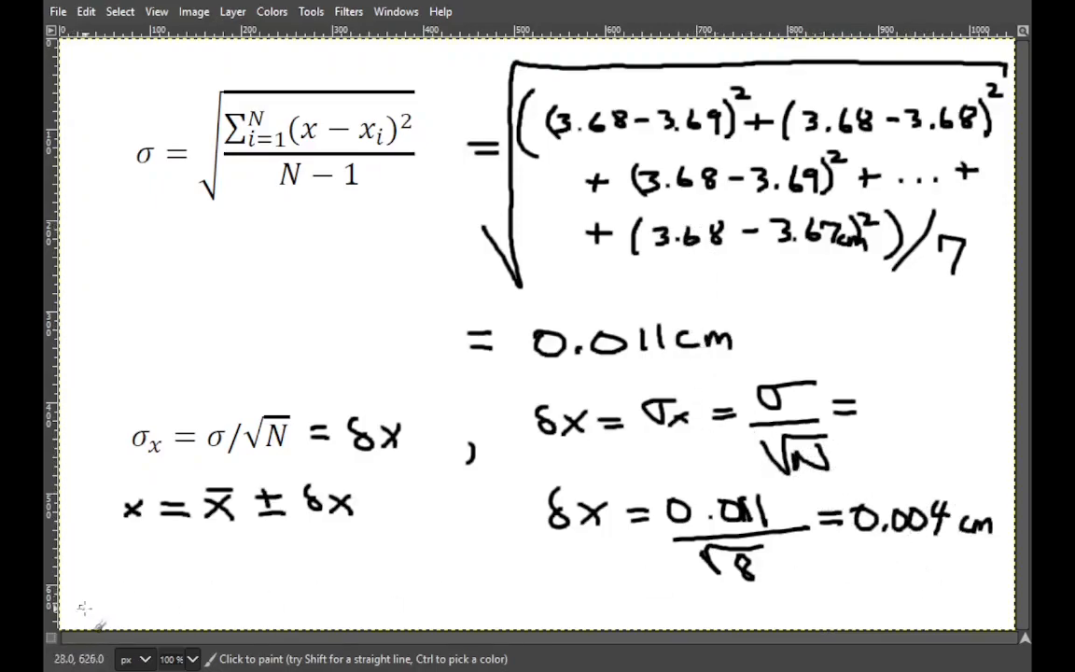
Handwrite the measurement result "x = 3.68 ± 0.004 cm" on the line below "x = x̄ ± δx".
mouse_move(109, 561)
mouse_down()
mouse_move(136, 579)
mouse_move(109, 580)
mouse_up()
drag(156, 566, 180, 565)
mouse_move(157, 574)
mouse_down()
mouse_move(212, 562)
mouse_move(205, 578)
mouse_move(276, 574)
mouse_move(284, 554)
mouse_move(334, 558)
mouse_move(334, 571)
mouse_move(398, 559)
mouse_up()
click(235, 573)
click(384, 571)
drag(422, 558, 424, 559)
drag(444, 552, 459, 561)
mouse_move(457, 553)
mouse_down()
mouse_move(457, 573)
mouse_move(520, 580)
mouse_up()
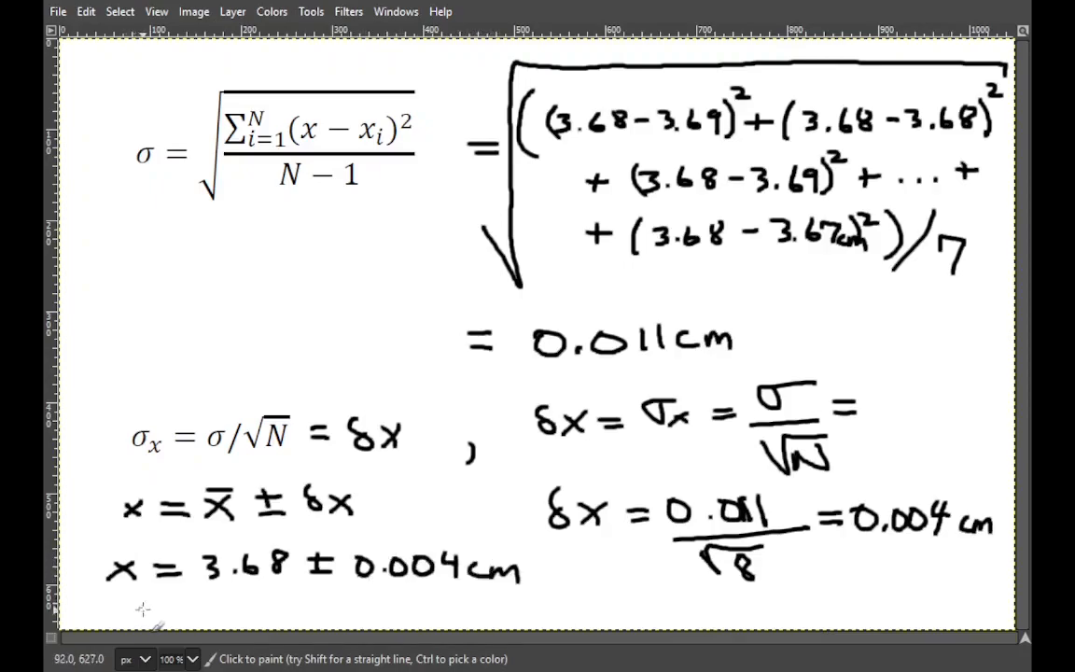
Draw a closed straight-line frame around the two handwritten "x =" lines.
click(91, 603)
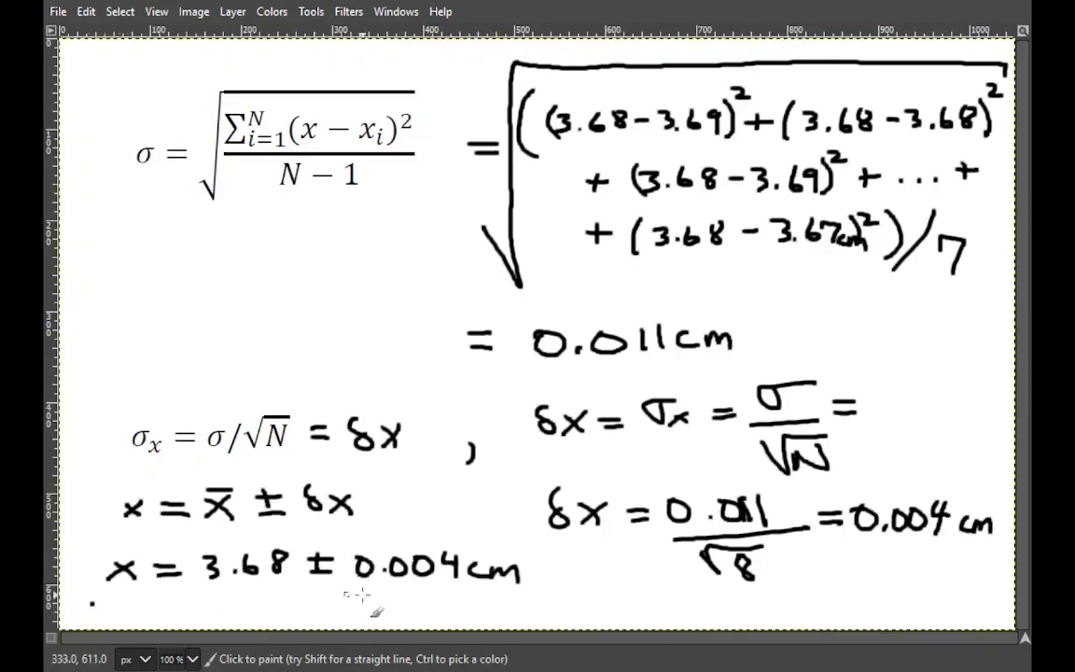
shift+click(548, 603)
drag(87, 597, 548, 601)
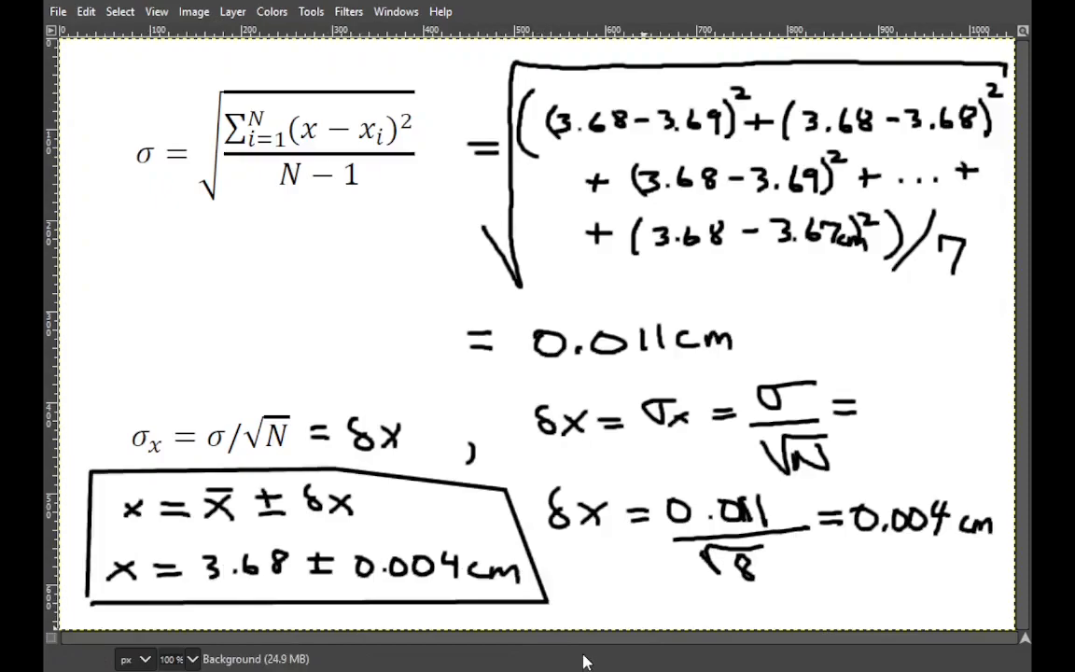